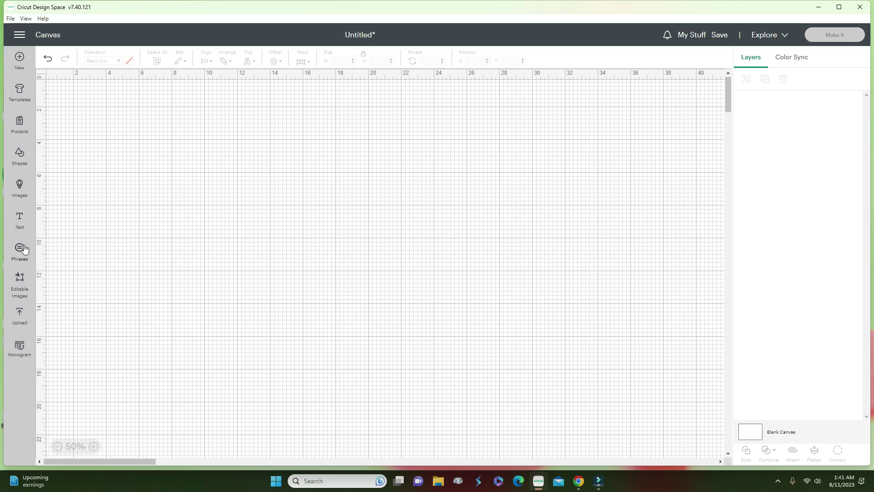
Add the first recent Minnie Mouse upload to the canvas and move it to about X 27.18, Y 2.04 in
left_click(20, 314)
left_click(102, 303)
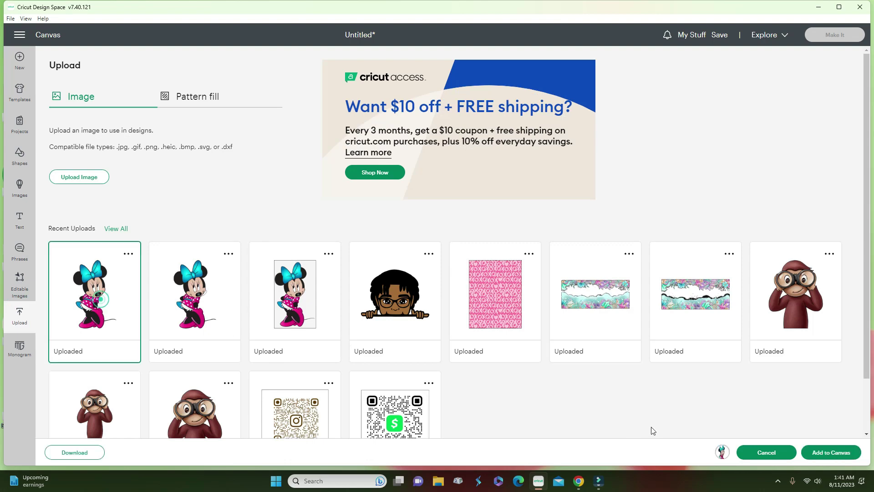
left_click(832, 453)
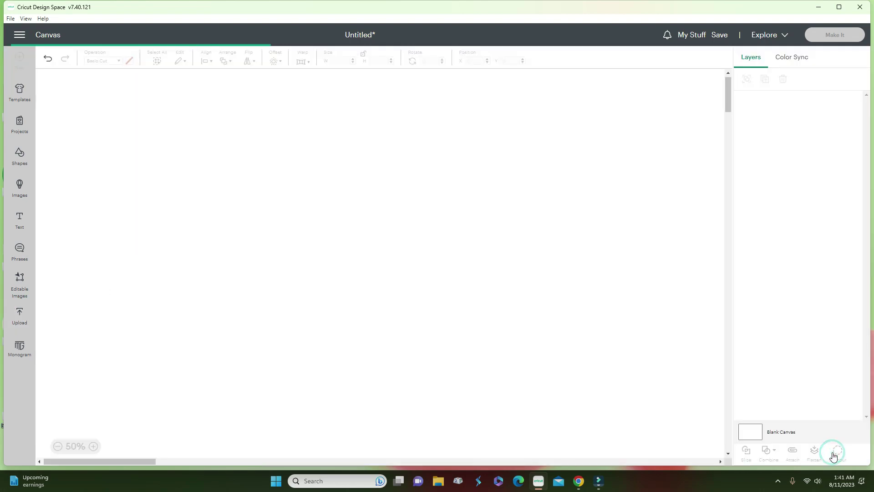
left_click_drag(85, 159, 586, 326)
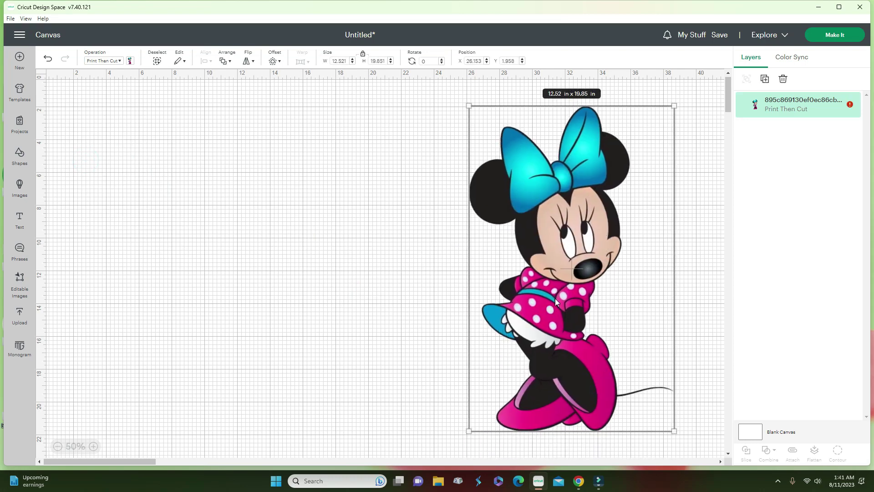
left_click_drag(556, 299, 573, 300)
Add an octagon, a heart and a narrow five-pointed star from the free basic shapes
left_click(20, 152)
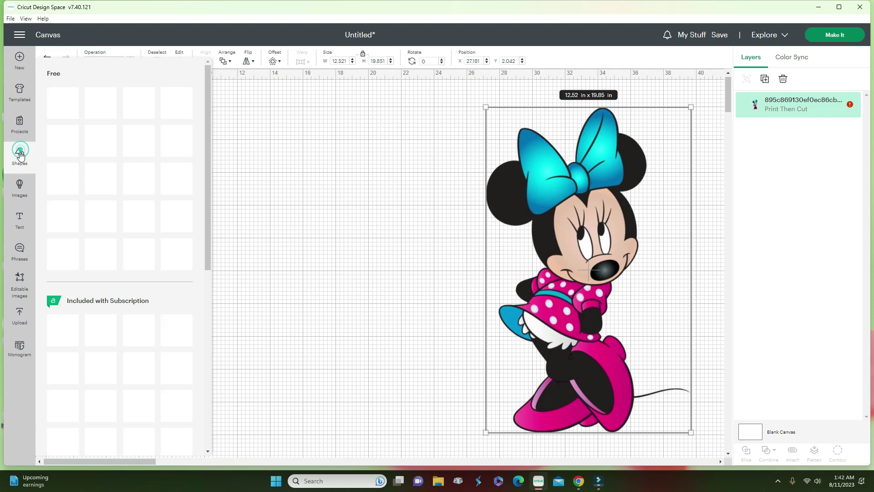
left_click(137, 145)
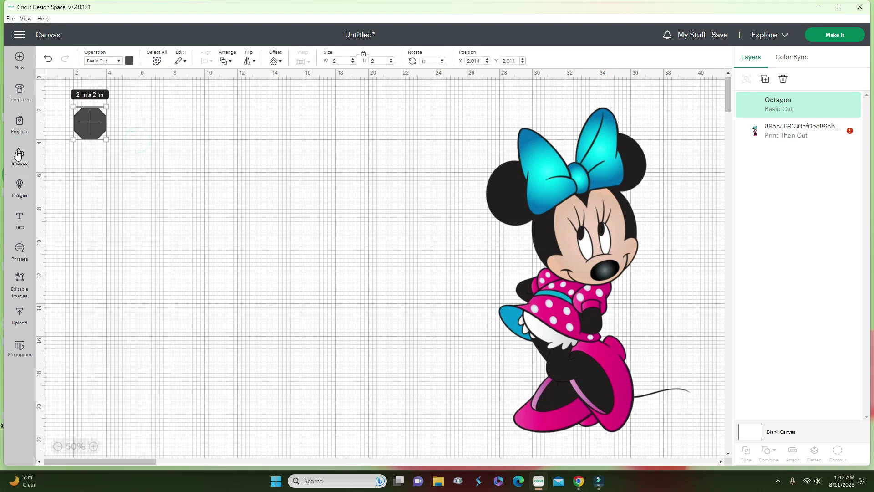
left_click(20, 155)
left_click(108, 179)
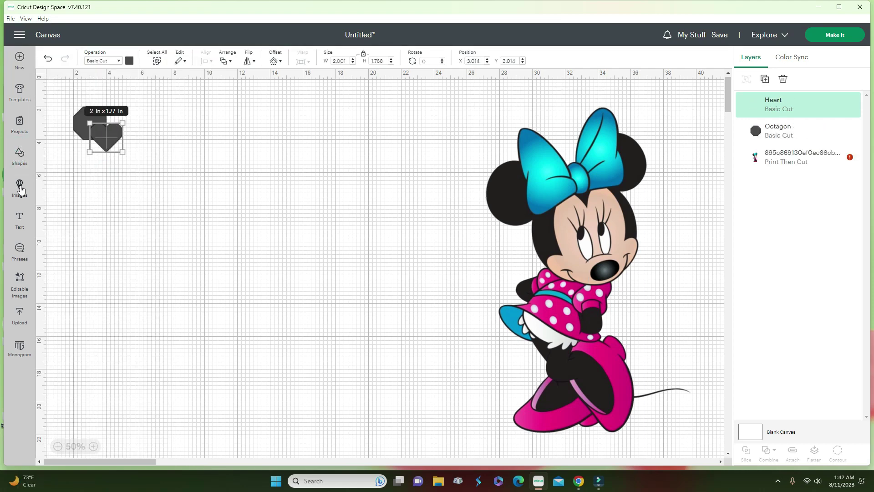
left_click(19, 187)
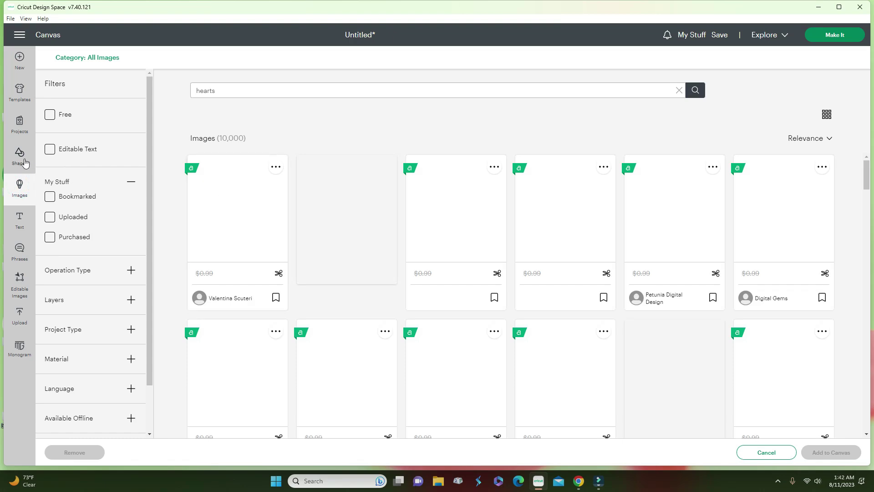
left_click(23, 160)
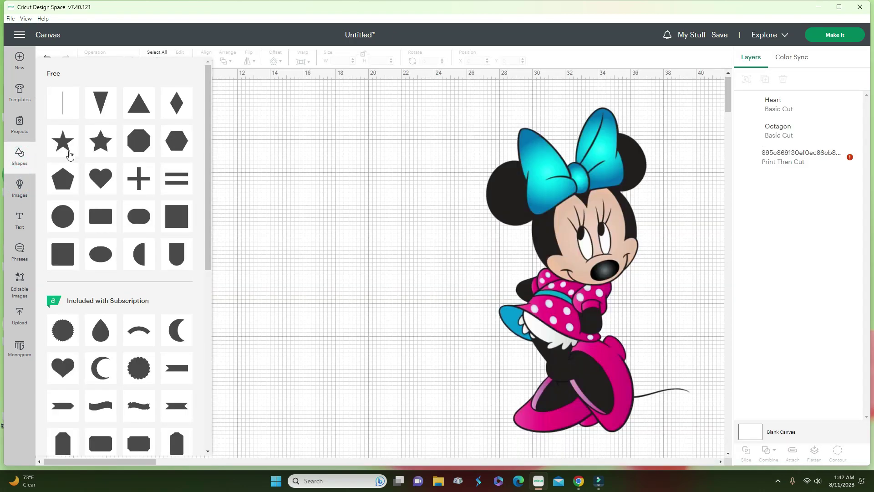
left_click(63, 146)
Move the star clear of the heart and enlarge the heart to about 14 × 12.37 in
left_click_drag(89, 121, 264, 136)
left_click(159, 130)
mouse_move(113, 139)
left_mouse_down()
mouse_move(147, 216)
mouse_move(341, 367)
left_mouse_up()
left_click(256, 238)
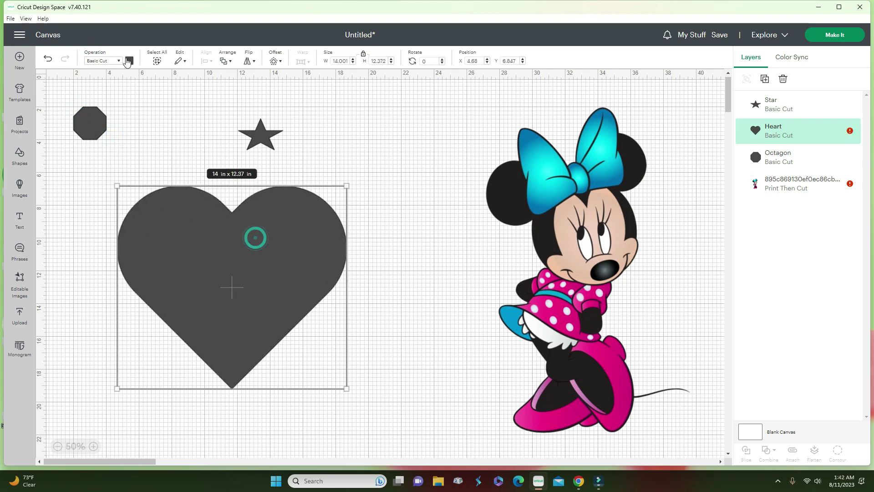
Color the heart light pink and move the star up, out of the way above it
left_click(128, 61)
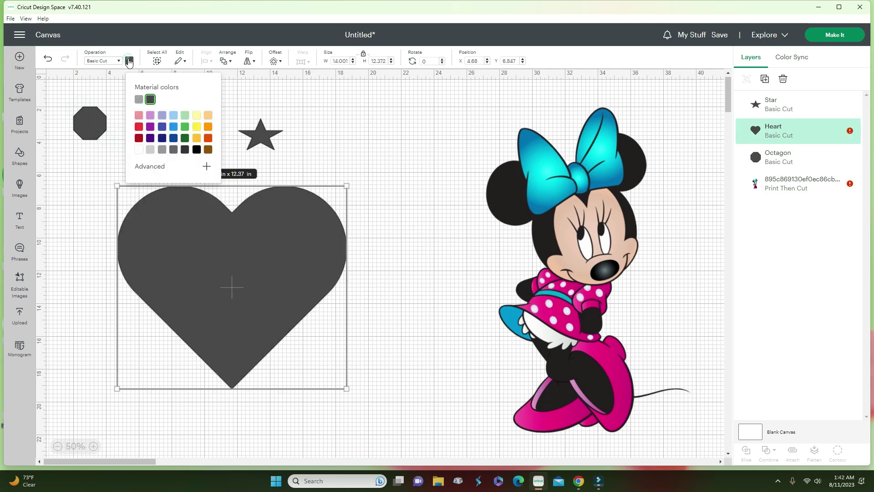
left_click(138, 116)
left_click_drag(267, 134, 293, 68)
left_click(383, 139)
Add a text object and replace its placeholder with the person's first name
left_click(23, 223)
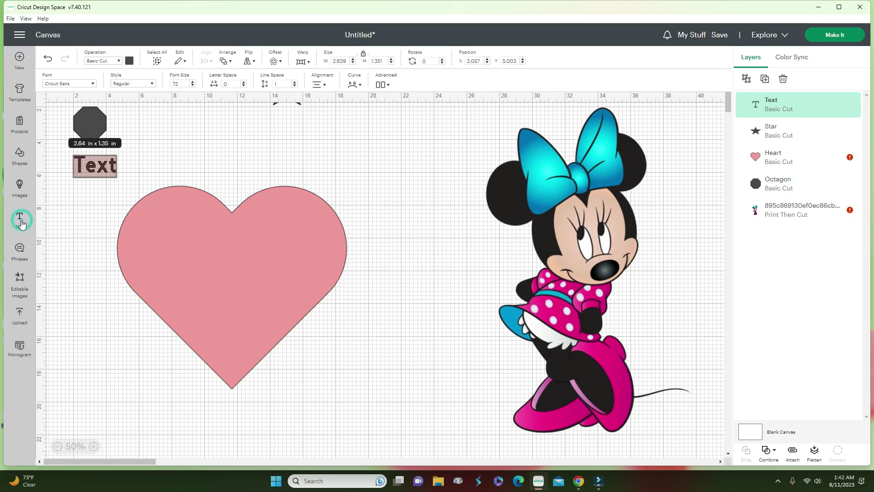
left_click(114, 167)
key("BackSpace")
key("BackSpace")
key("BackSpace")
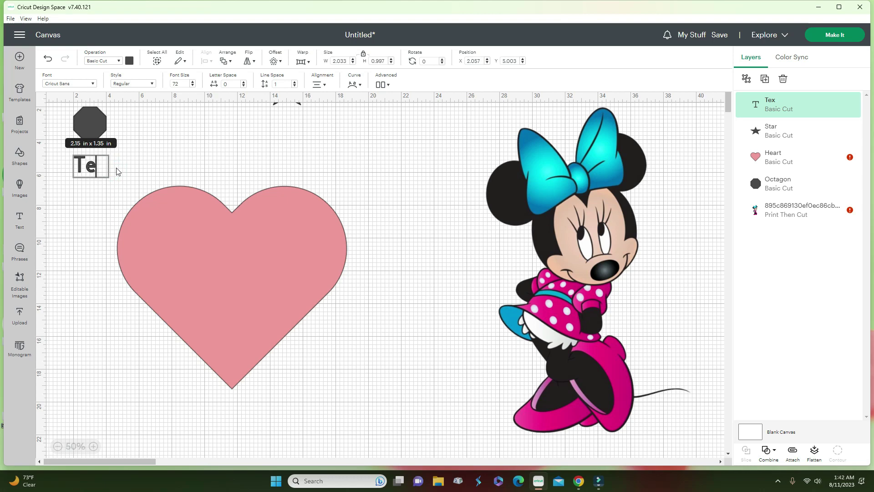
type("Len")
key("BackSpace")
key("BackSpace")
key("BackSpace")
key("BackSpace")
type("Lenie")
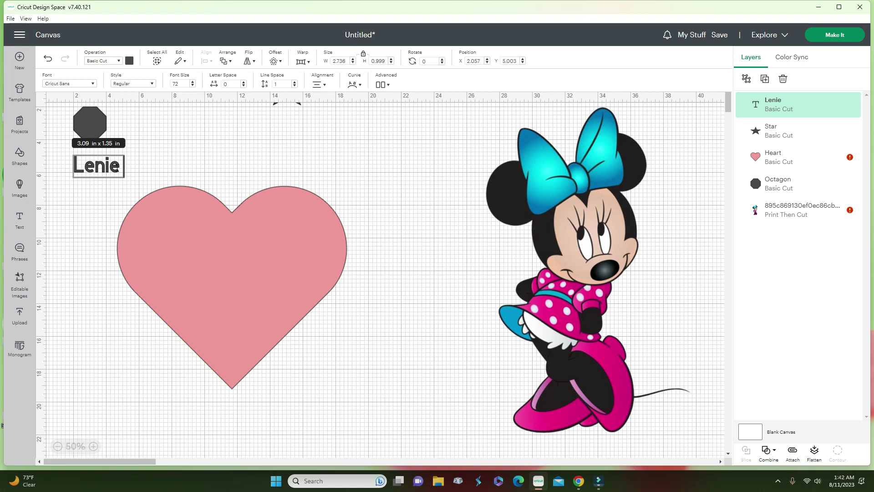
left_click(86, 245)
Place the name text on the heart in the bookmarked Beautiful Script font, enlarged to about 7.29 × 3.86 in
left_click_drag(102, 180, 232, 281)
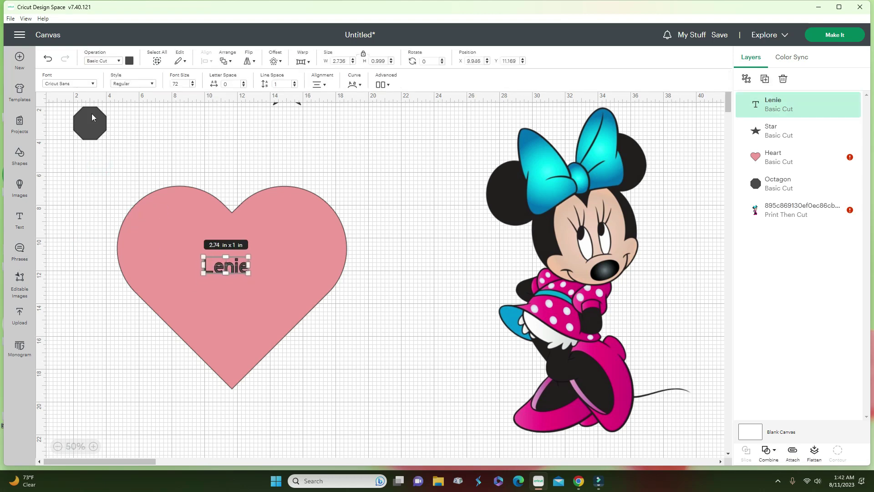
left_click(92, 85)
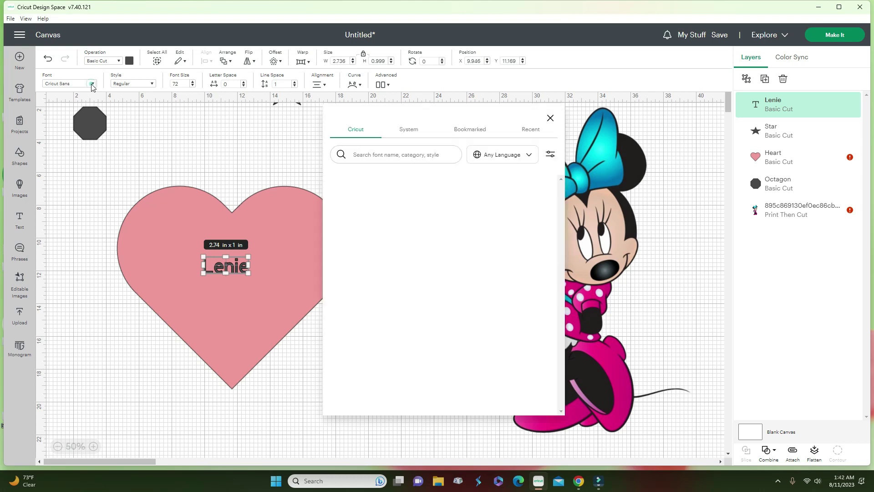
left_click(468, 131)
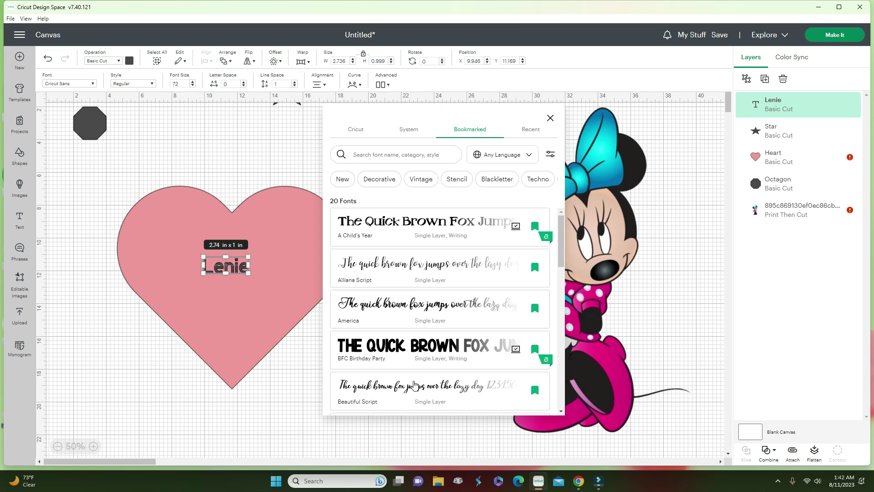
left_click(409, 383)
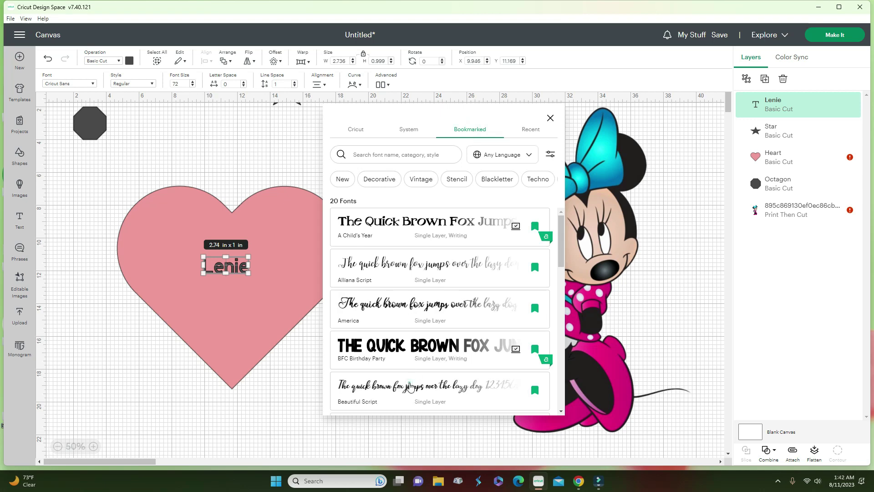
mouse_move(229, 272)
left_mouse_down()
mouse_move(321, 318)
mouse_move(245, 270)
left_mouse_up()
left_click(395, 334)
left_click(274, 309)
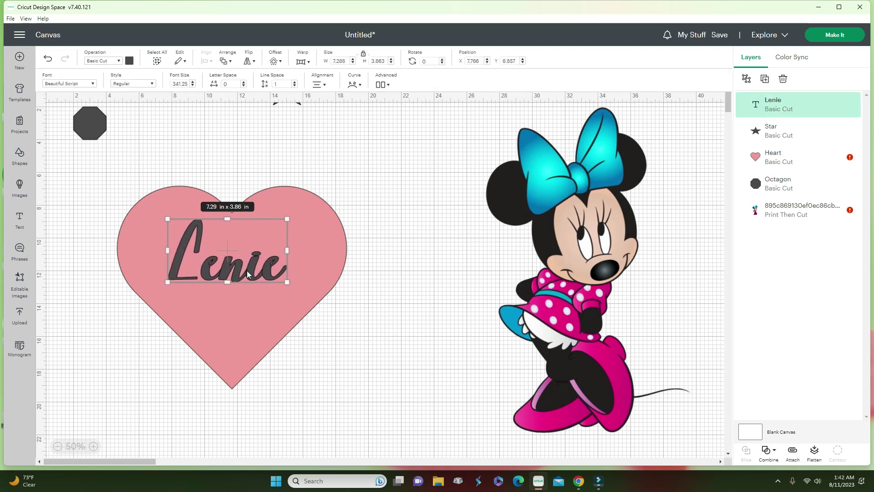
Weld the name's letters into one shape and center it on the heart, at about X 8.1, Y 9.44 in
left_click(770, 451)
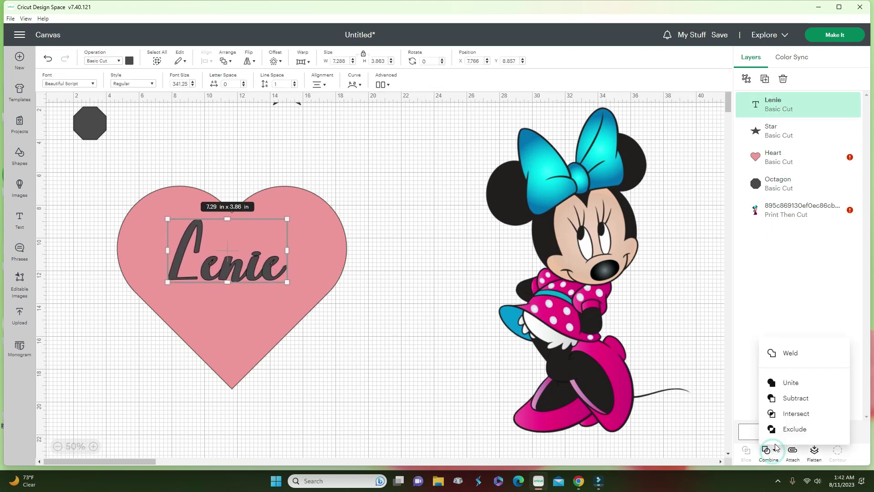
left_click(784, 354)
left_click(420, 395)
left_click_drag(247, 266, 253, 278)
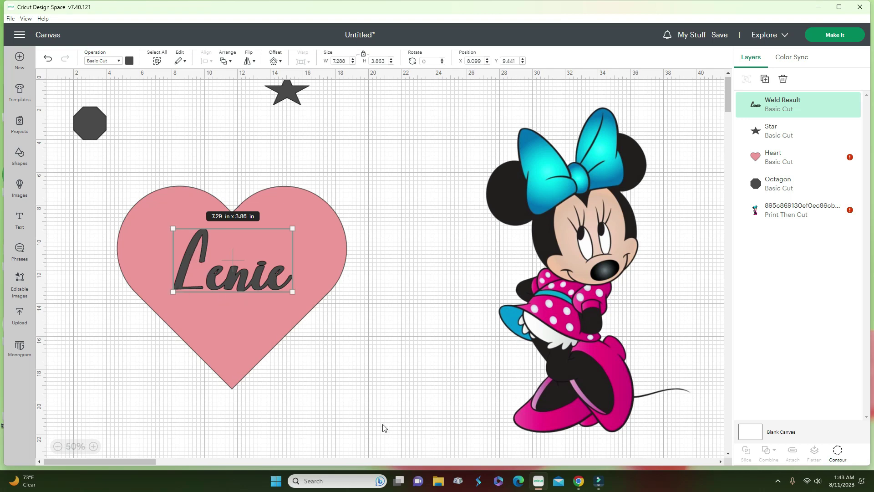
Slice the welded name out of the pink heart and pull the resulting pieces apart
left_click_drag(409, 435, 109, 171)
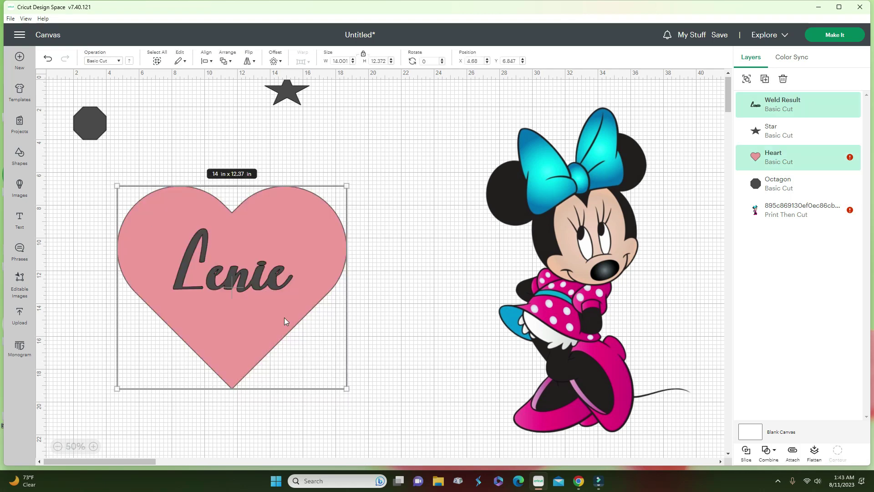
left_click(747, 454)
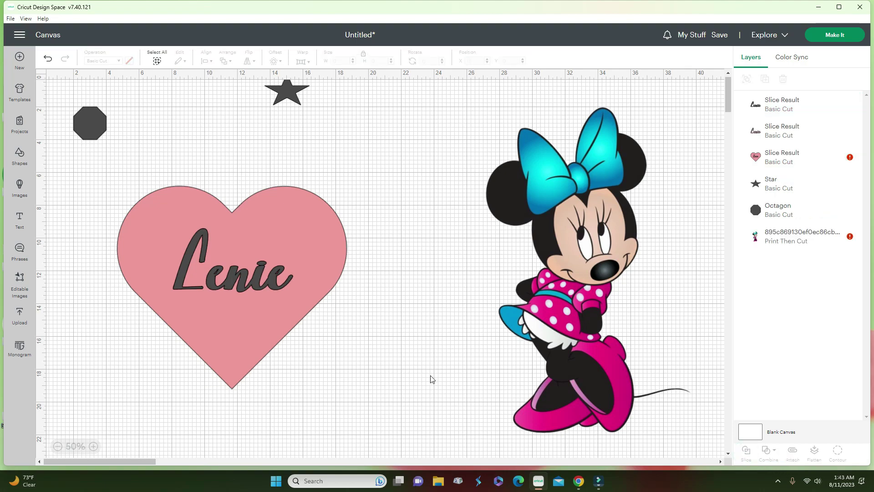
left_click_drag(253, 275, 433, 336)
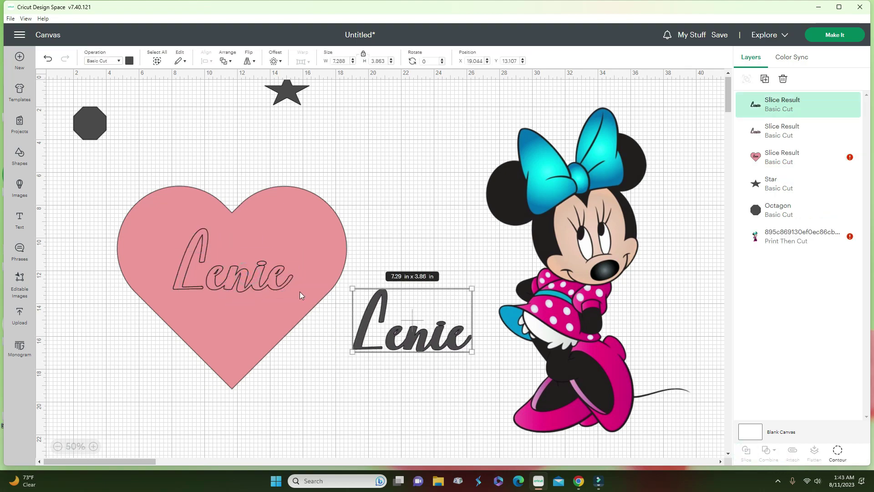
left_click_drag(268, 280, 419, 412)
left_click_drag(248, 326, 265, 276)
Delete the dark name piece and move the pink name piece close beside the heart
left_click(375, 344)
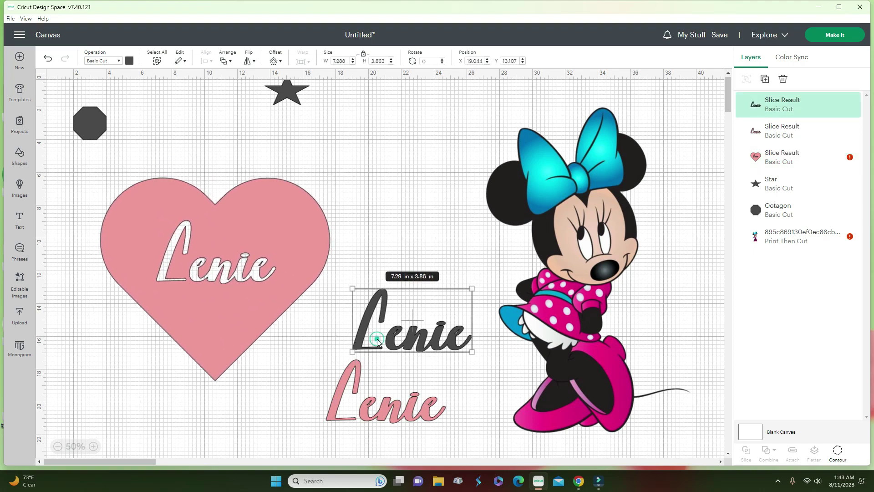
key("Delete")
left_click_drag(379, 409, 351, 368)
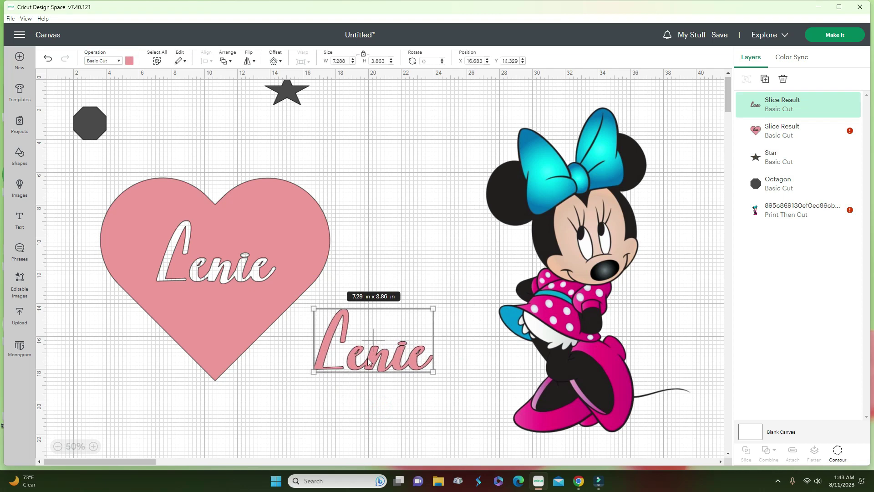
Place the star on the heart below the cut-out name, at about X 9.24, Y 13.89 in, and bring it to the front
left_click_drag(292, 92, 219, 320)
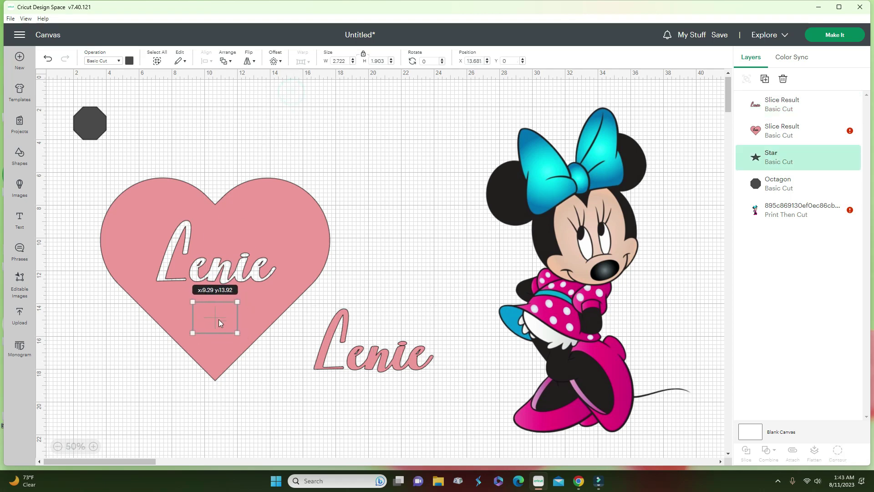
right_click(221, 319)
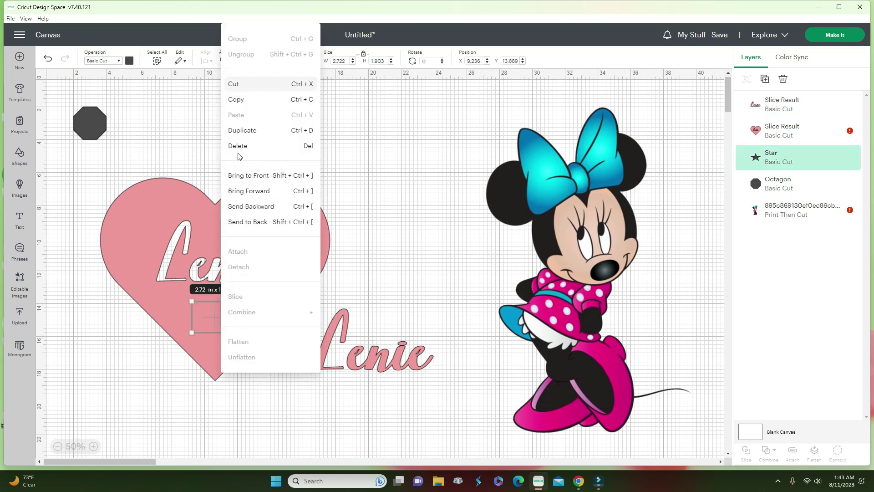
left_click(246, 175)
left_click(343, 227)
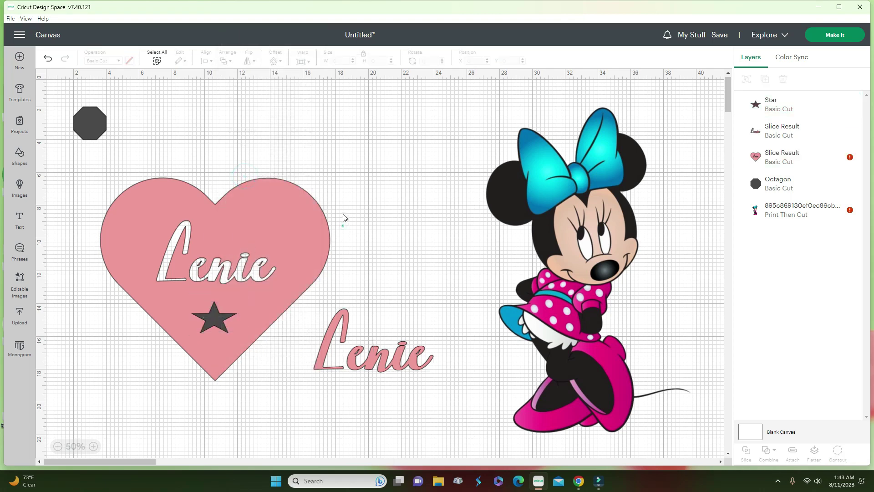
Move the pink name piece farther away, slice the star out of the heart, and pull the heart off the star pieces
left_click_drag(144, 165, 212, 369)
left_click_drag(380, 354, 462, 236)
left_click_drag(89, 165, 321, 393)
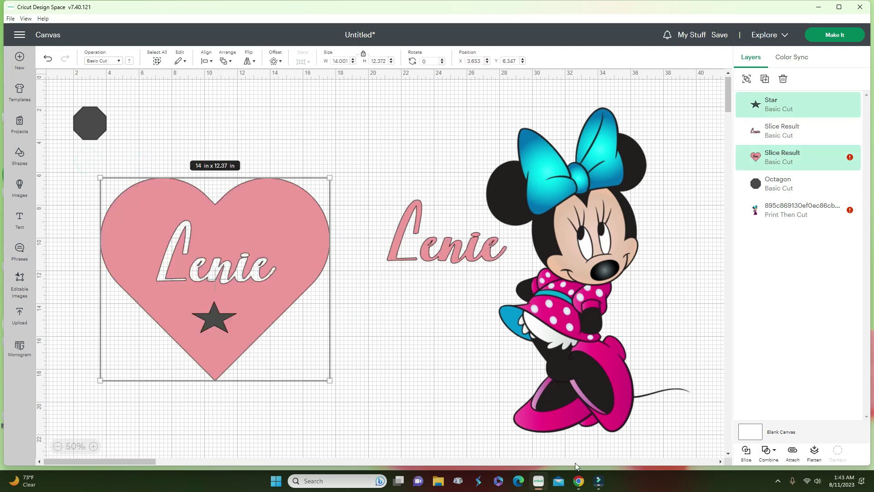
left_click(747, 452)
left_click_drag(213, 318, 289, 222)
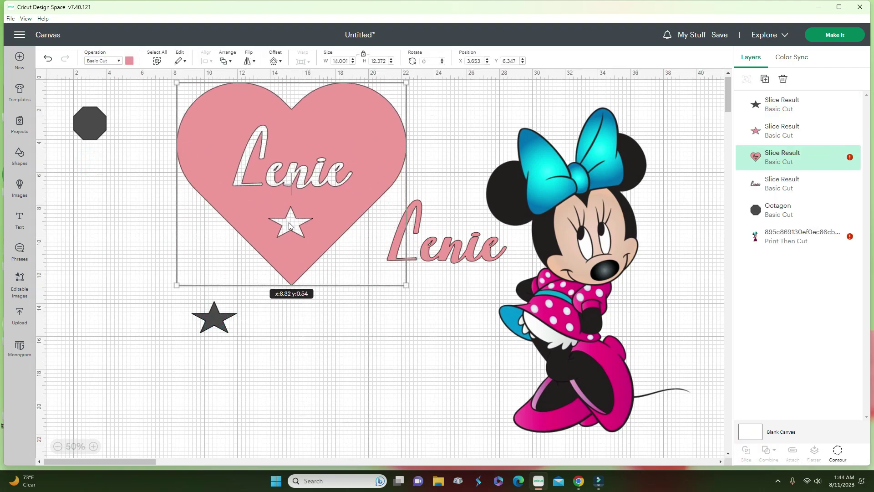
Delete the leftover dark star, pink star and pink name pieces
left_click_drag(220, 319, 180, 386)
key("Delete")
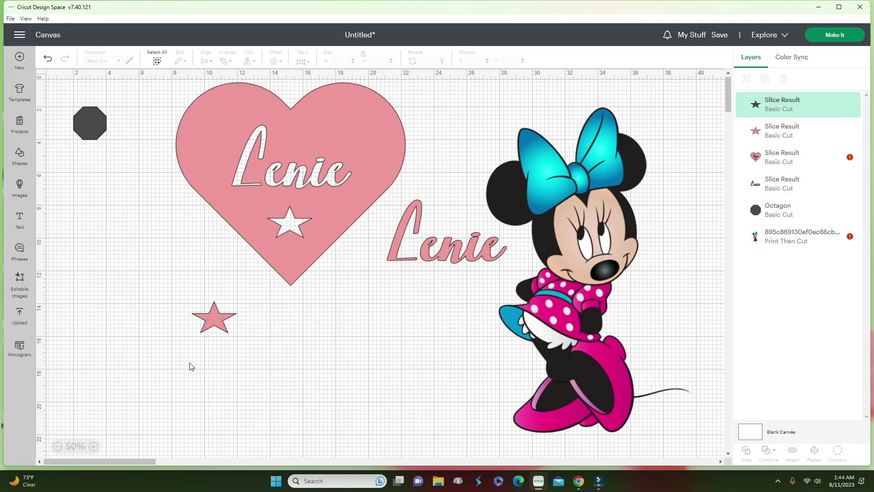
left_click(209, 321)
key("Delete")
left_click(426, 248)
key("Delete")
Delete the sliced heart and move the Minnie Mouse image to about X 12.1, Y 0.65 in
left_click_drag(293, 244, 250, 370)
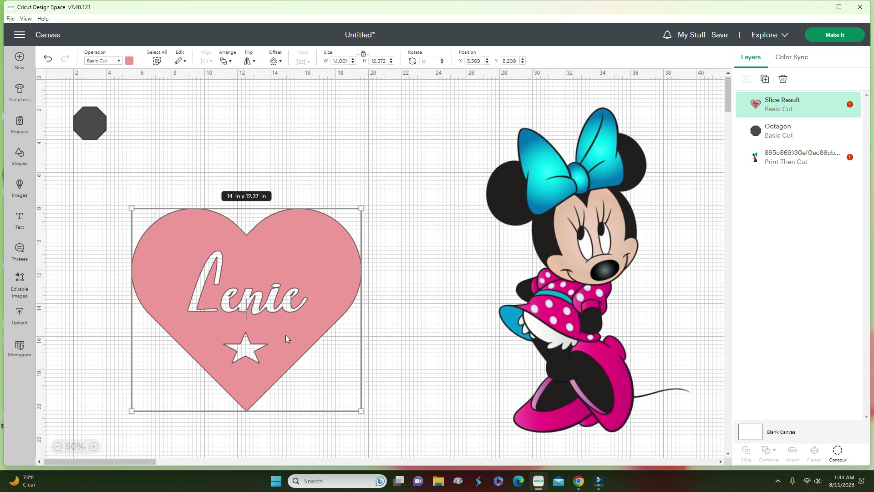
left_click_drag(285, 297, 286, 298)
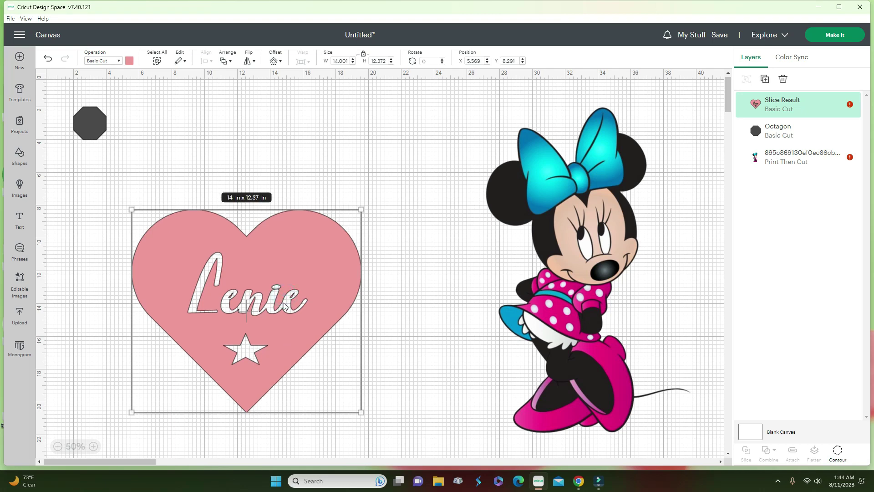
key("Delete")
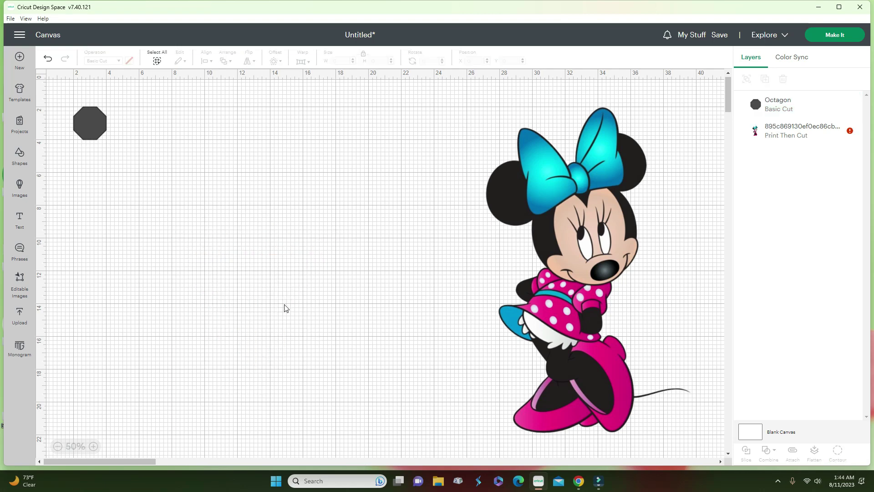
left_click_drag(571, 236, 325, 214)
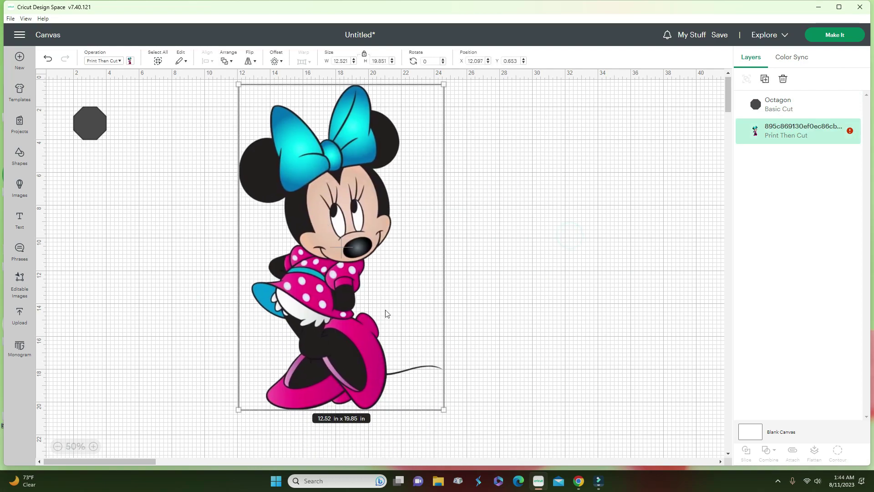
Enlarge the Minnie Mouse image to about 16.05 × 25.44 in and scale it back down to about 13.4 × 21.25 in
left_click_drag(440, 405, 498, 453)
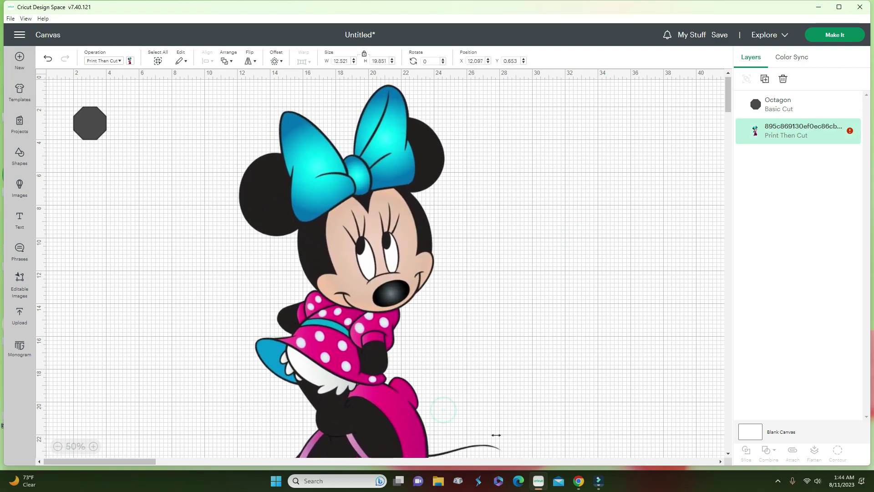
left_click_drag(377, 335, 365, 372)
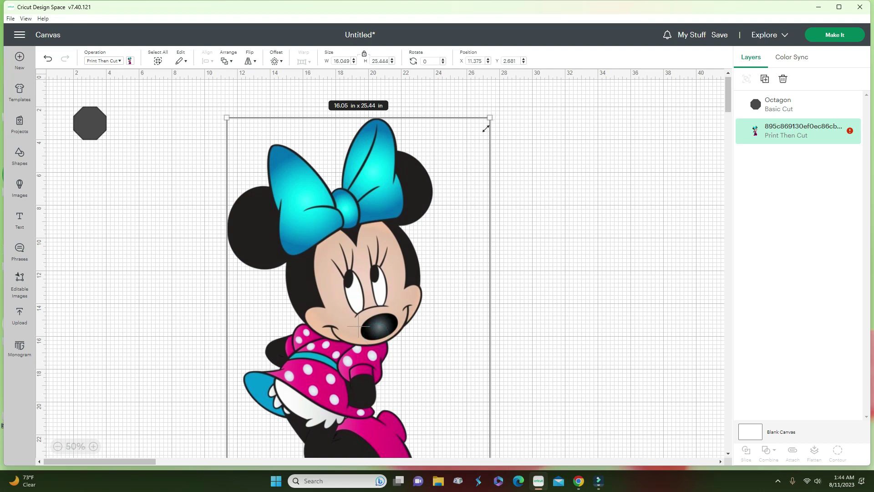
left_click_drag(486, 129, 447, 185)
left_click_drag(354, 291, 370, 211)
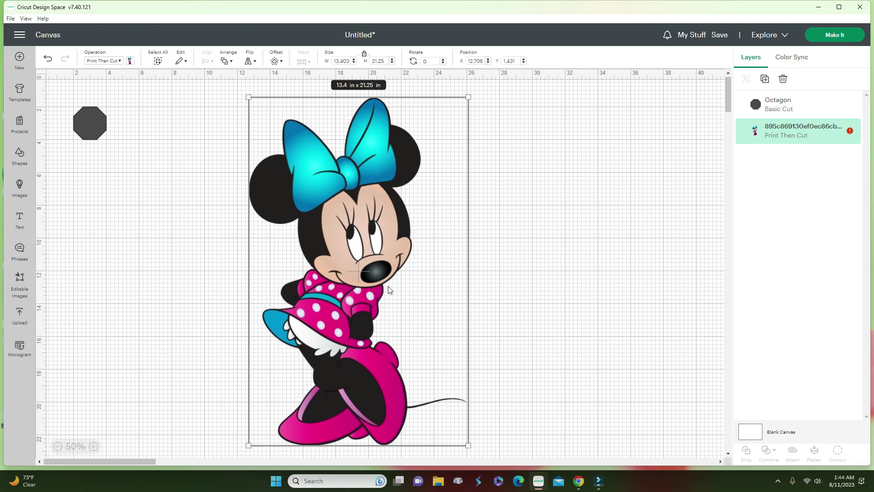
Set the Minnie Mouse image's height to 24 in and move it to about X 12.4, Y 1.3 in
left_click_drag(345, 257, 332, 307)
left_click(387, 61)
type("5")
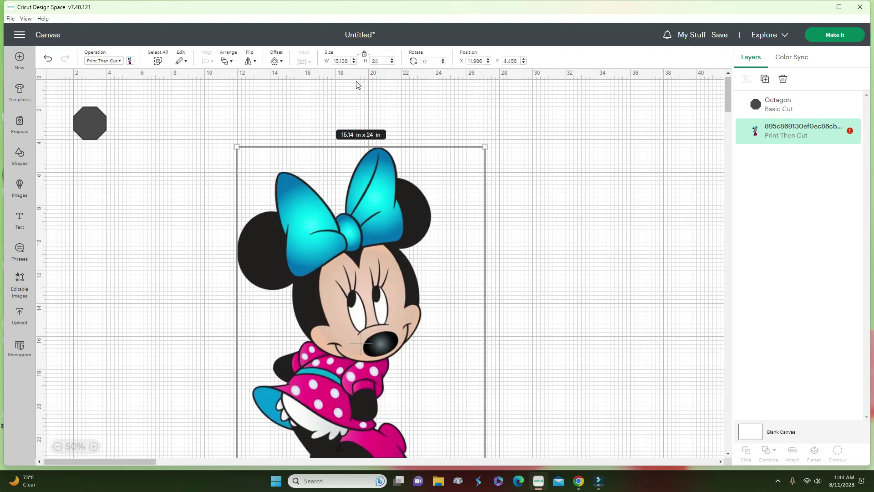
left_click_drag(371, 214, 367, 198)
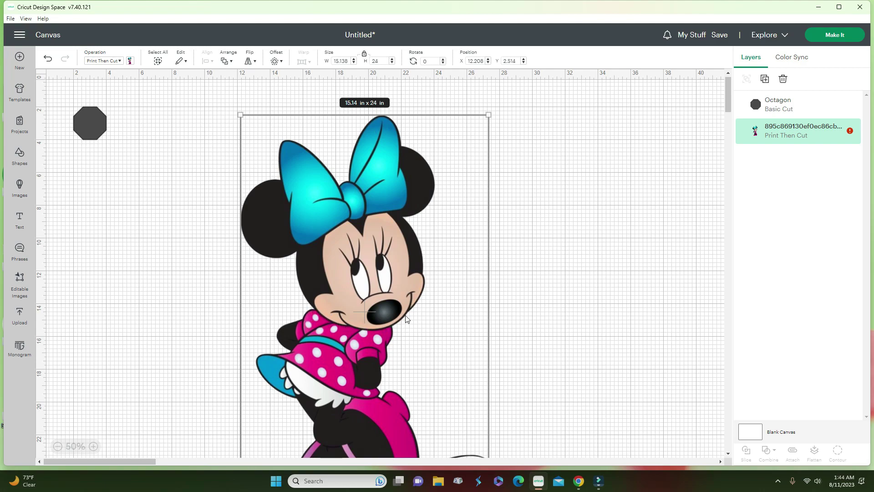
left_click_drag(368, 361, 373, 340)
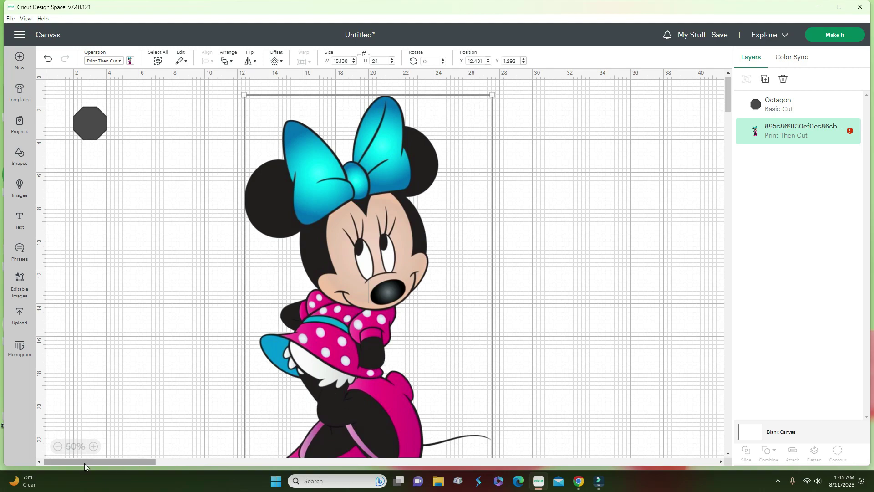
left_click(57, 447)
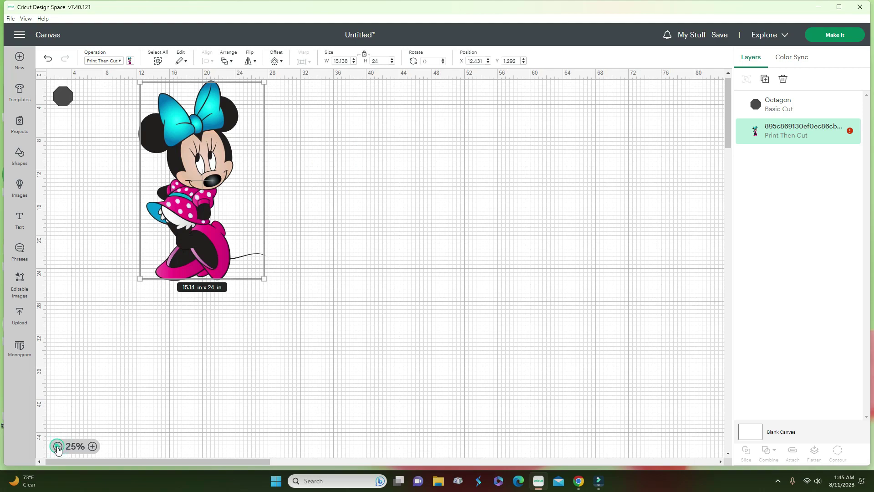
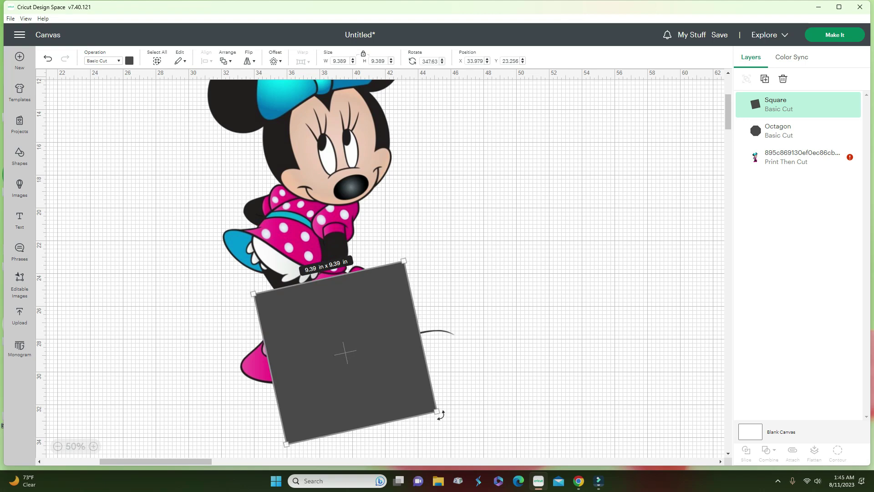
Enlarge the square over Minnie's legs to about 14.4 in, rotated to about 344° and placed at about X 31.0, Y 22.4 in
left_click_drag(438, 411, 533, 474)
left_click_drag(433, 395, 390, 405)
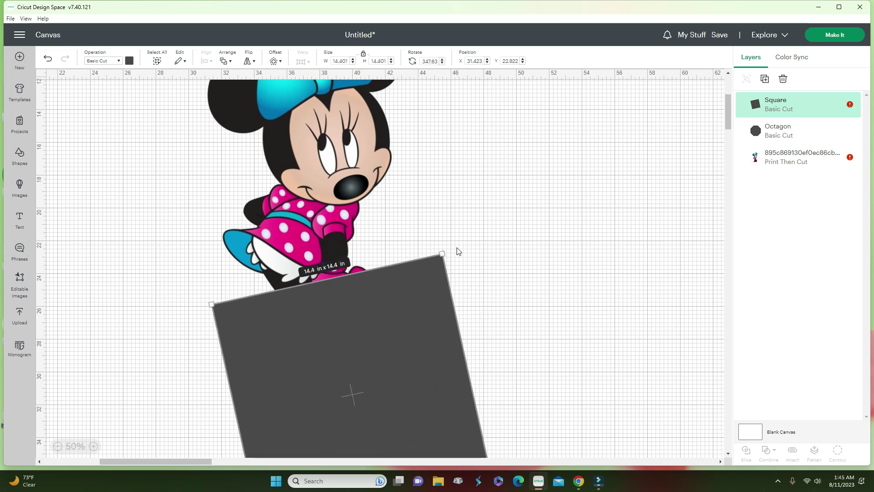
left_click_drag(448, 249, 433, 249)
left_click(407, 304)
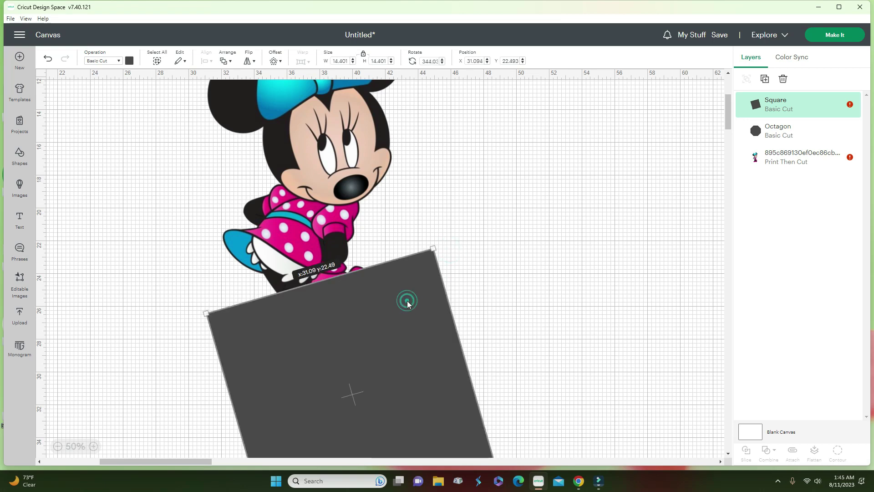
left_click_drag(407, 302, 406, 300)
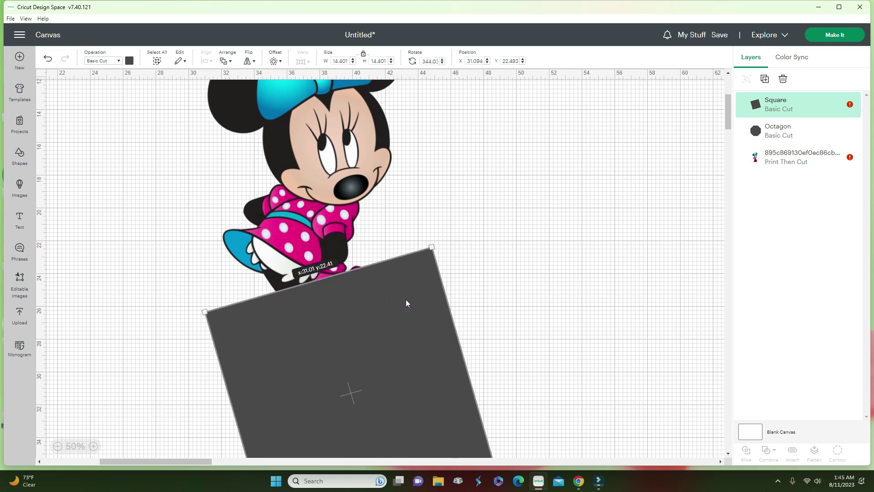
left_click(503, 286)
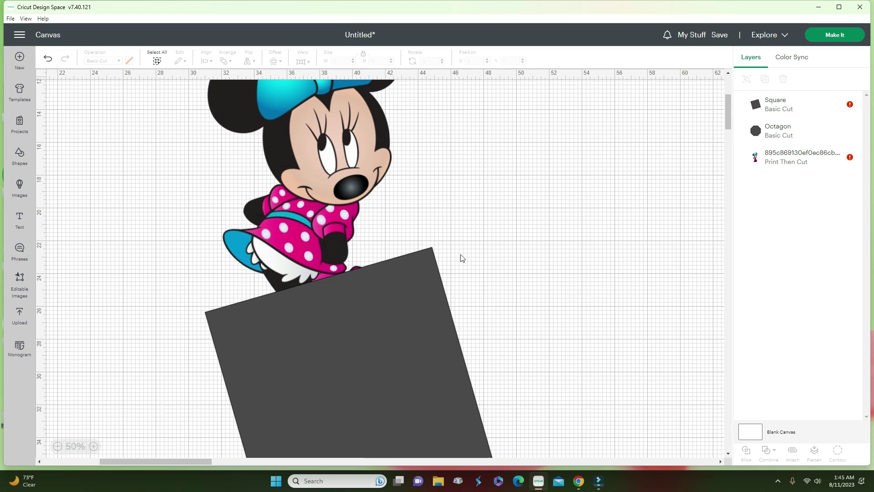
Rotate the square to about 338.7° so its upper edge follows the skirt hem, at about X 30.6, Y 22.0 in
left_click(400, 285)
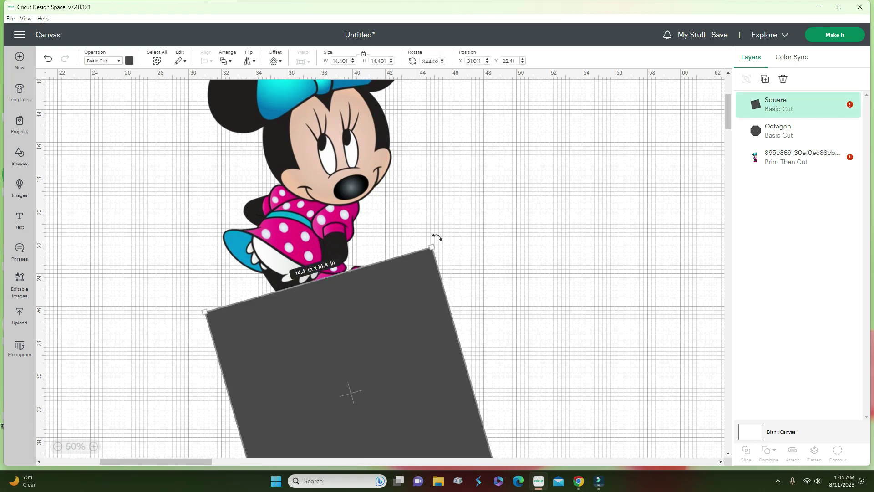
left_click_drag(436, 237, 425, 233)
left_click_drag(364, 293, 365, 295)
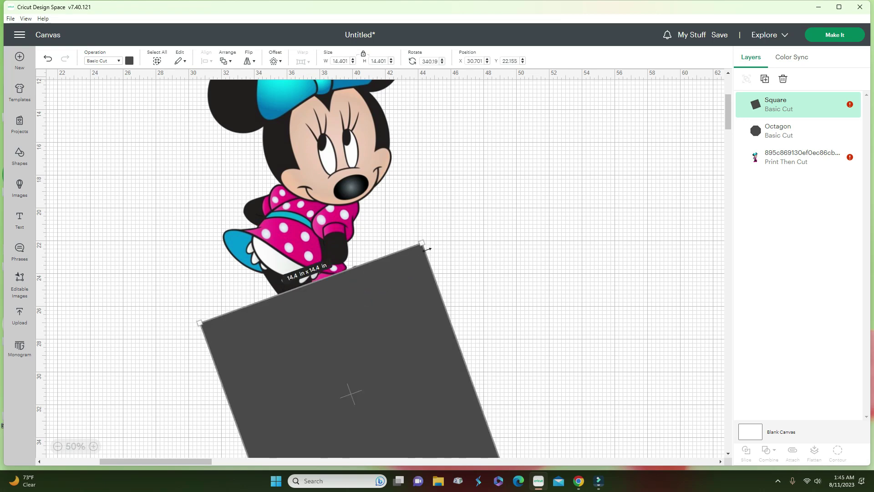
left_click_drag(430, 239, 426, 237)
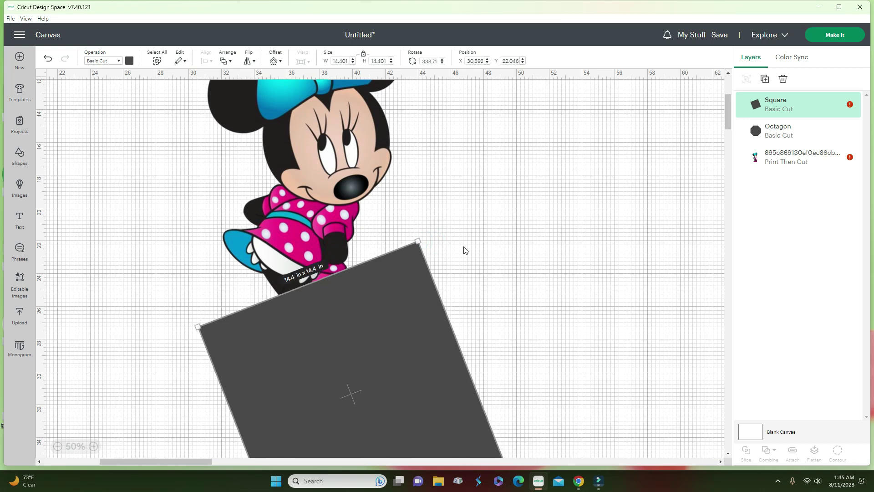
left_click(554, 343)
Slice the legs off the Minnie image with the square and delete the two leftover dark pieces
left_click_drag(627, 345, 267, 208)
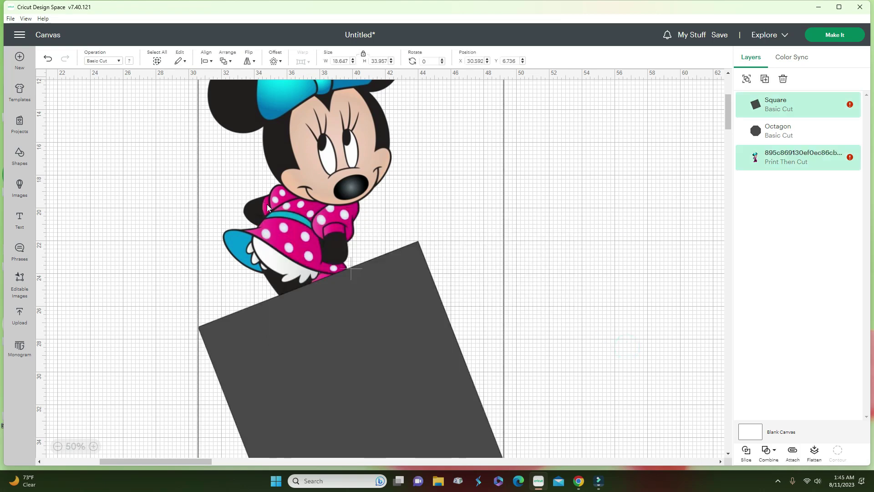
left_click(747, 452)
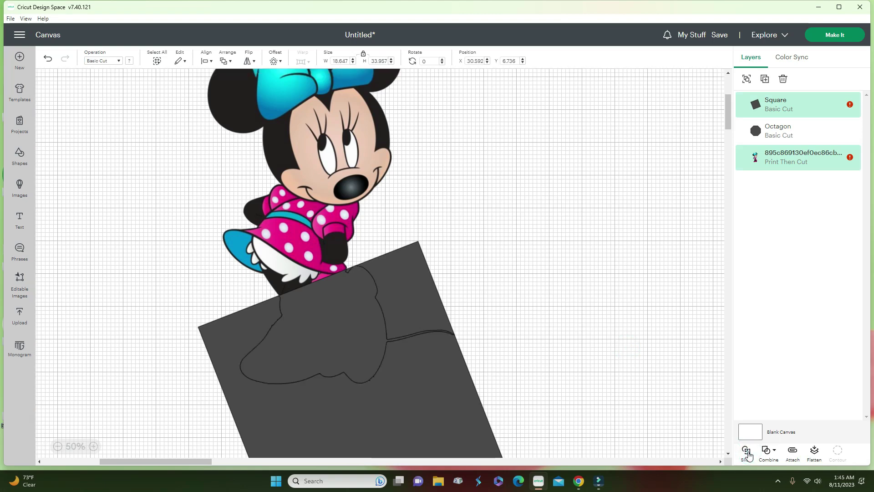
left_click_drag(373, 419, 577, 390)
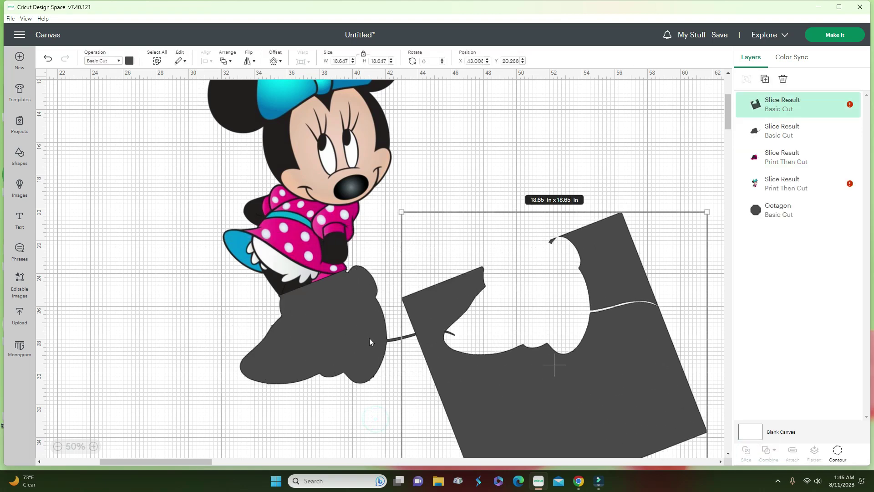
left_click_drag(385, 352, 236, 379)
key("Delete")
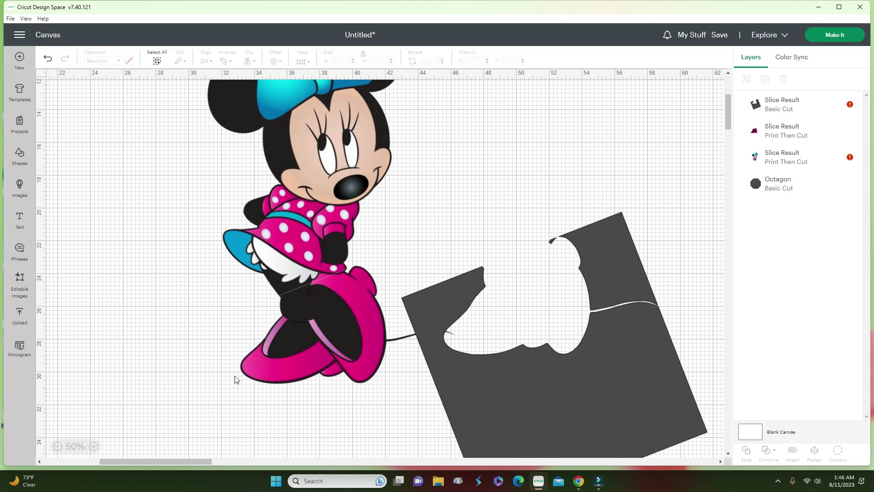
left_click(465, 368)
key("Delete")
Separate the pieces, placing the legs at about X 44.9, Y 22.5 in and the upper body at about X 27.4, Y 16.0 in
left_click_drag(332, 336, 503, 281)
left_click_drag(310, 238, 257, 340)
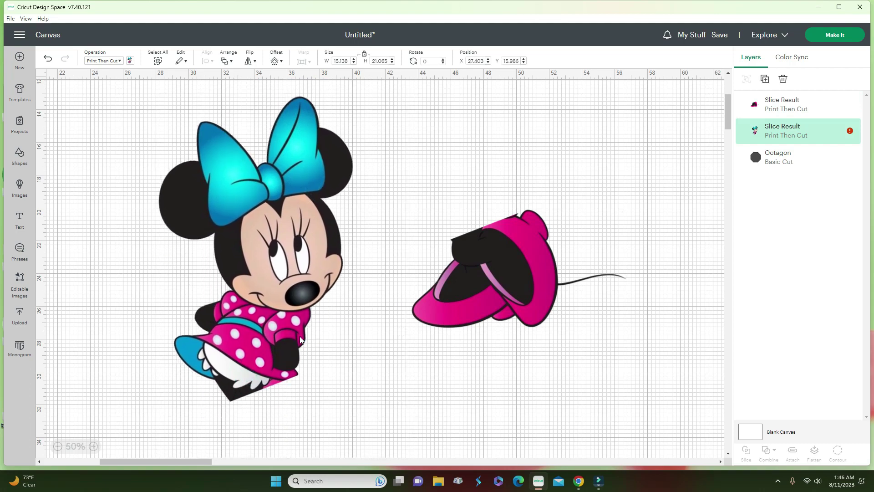
left_click_drag(448, 292, 470, 332)
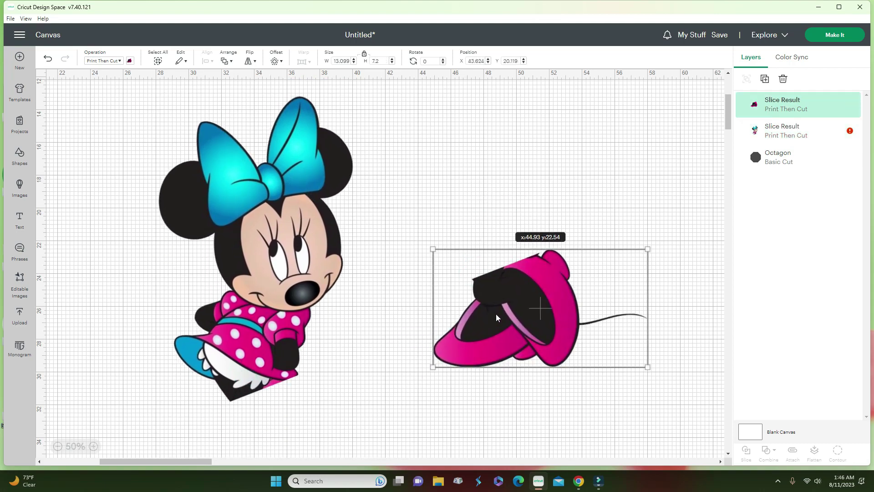
Add a square about 7.36 in wide and place it over Minnie's bow, rotated to about 318°
left_click(21, 156)
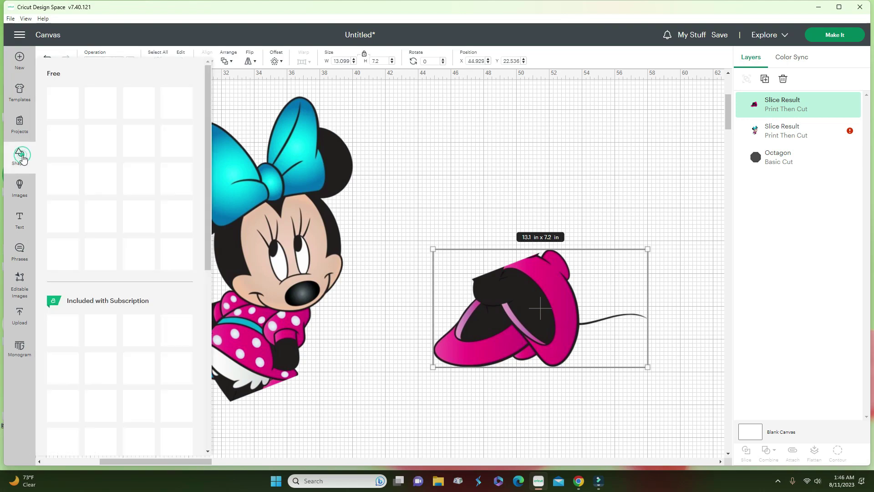
left_click(173, 215)
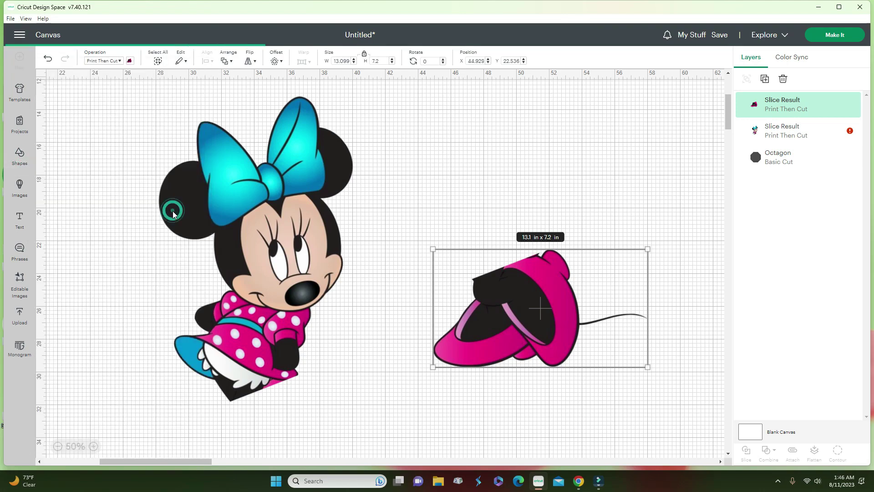
left_click_drag(107, 136, 194, 227)
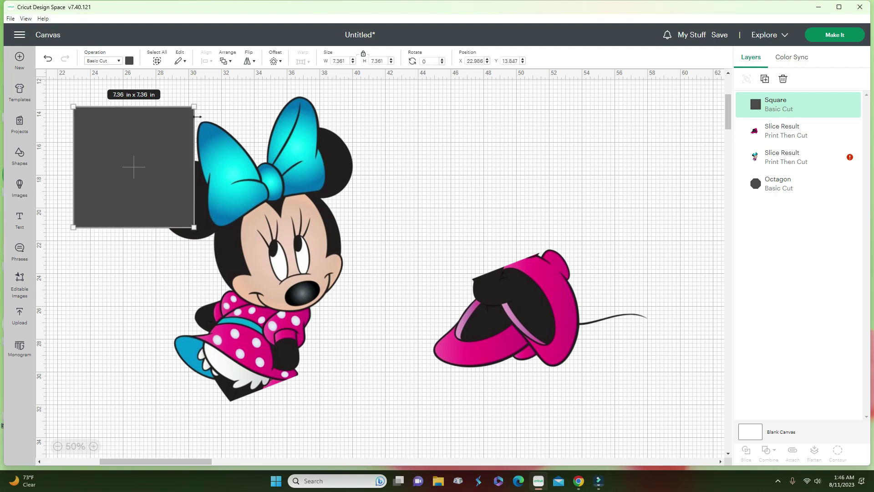
left_click_drag(202, 102, 141, 88)
left_click_drag(127, 130, 234, 136)
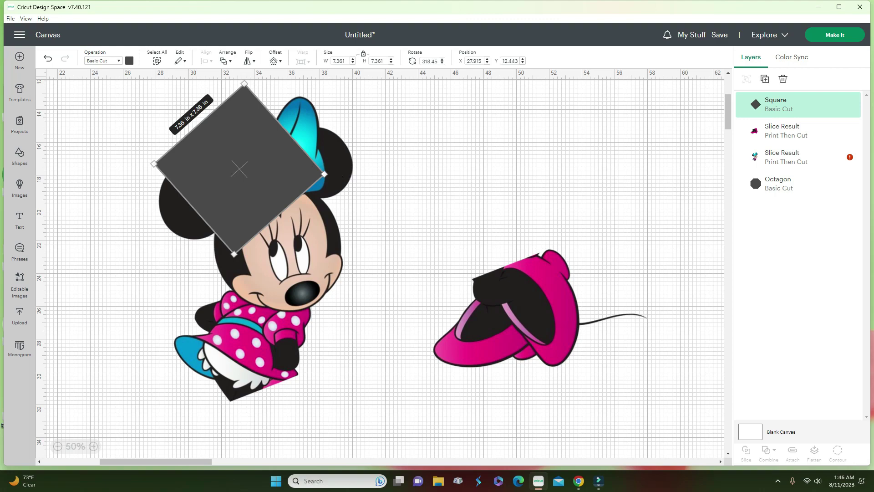
Stretch the square into a tilted rectangle over the bow and move Minnie's upper body slightly down
left_click_drag(227, 251, 135, 321)
left_click_drag(131, 218, 223, 139)
left_click_drag(201, 206, 147, 245)
left_click_drag(278, 122, 292, 136)
left_click_drag(342, 193, 345, 230)
left_click(411, 132)
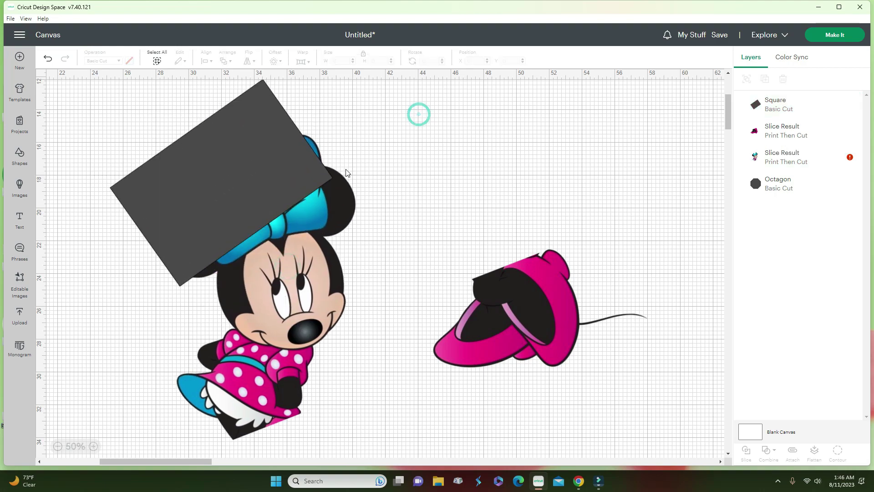
Reshape the rectangle to about 14.17 × 7.57 in, tilted to about 337.9°, so it covers Minnie's bow and ears
left_click_drag(275, 134, 289, 111)
left_click_drag(222, 182, 247, 235)
left_click_drag(361, 192, 367, 225)
left_click_drag(330, 163, 385, 213)
mouse_move(235, 246)
left_mouse_down()
mouse_move(220, 242)
mouse_move(218, 227)
mouse_move(220, 239)
left_mouse_up()
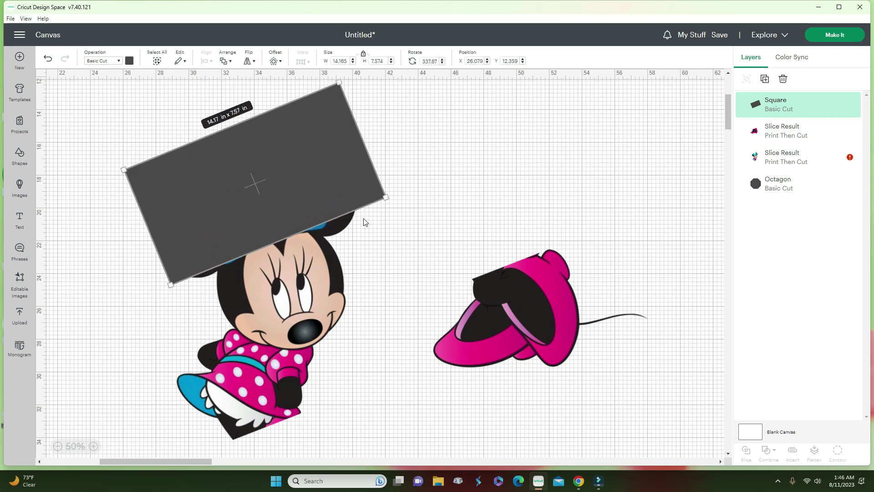
Increase the rectangle's height to about 8.3 in, tilt it to about 338.9°, and nudge Minnie slightly up beneath it
mouse_move(394, 199)
left_mouse_down()
mouse_move(393, 235)
mouse_move(384, 230)
mouse_move(387, 200)
left_mouse_up()
left_click_drag(311, 226, 316, 237)
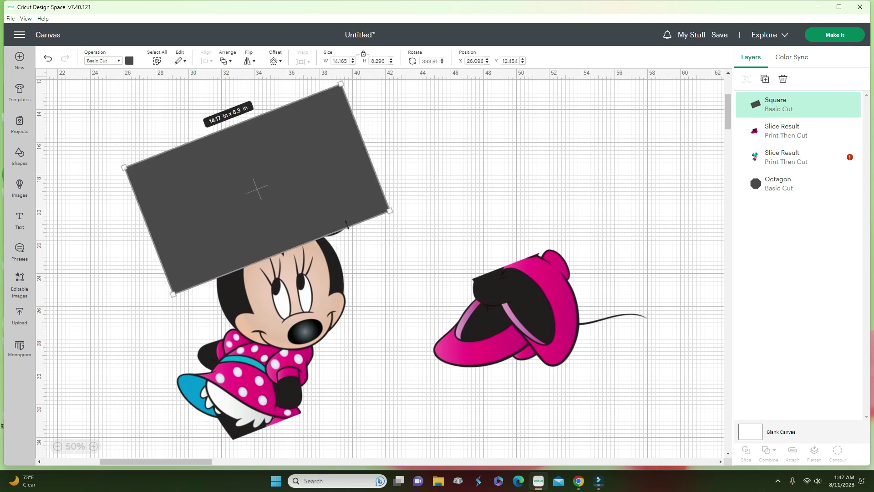
left_click_drag(390, 250, 383, 256)
left_click_drag(330, 331, 308, 323)
Slice the bow and ears off Minnie's head with the rectangle and delete both leftover dark pieces
left_click_drag(68, 150, 269, 394)
left_click(747, 454)
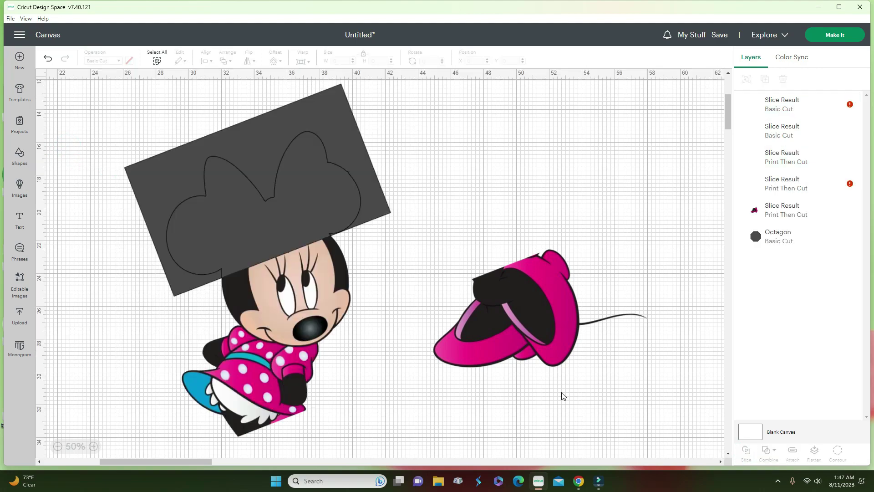
left_click_drag(242, 193, 149, 341)
key("Delete")
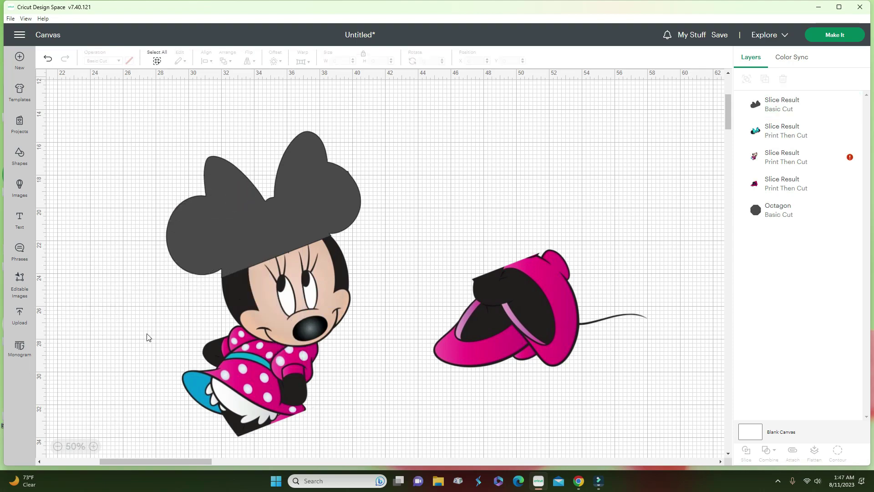
left_click(205, 235)
key("Delete")
Move the bow-and-ears piece to about X 39.2, Y 12.7 in and the body piece to about X 24.2, Y 20.4 in
left_click_drag(253, 199, 425, 158)
left_click_drag(251, 316, 161, 258)
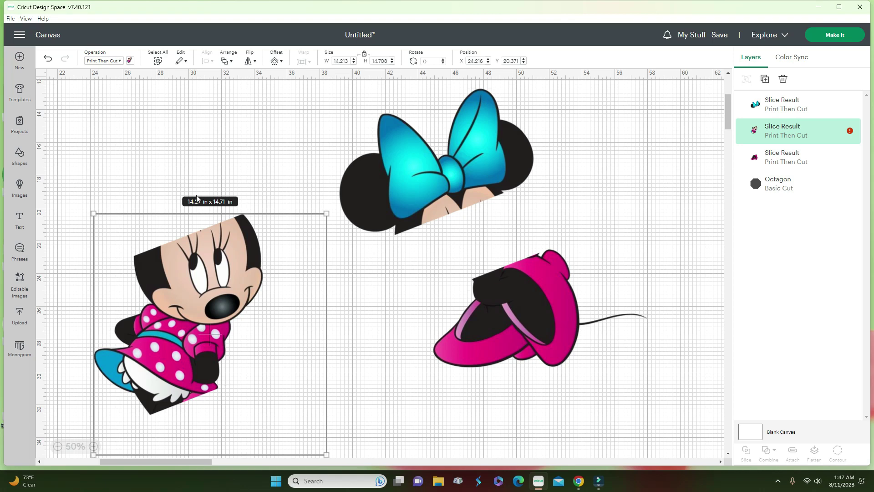
left_click(413, 197)
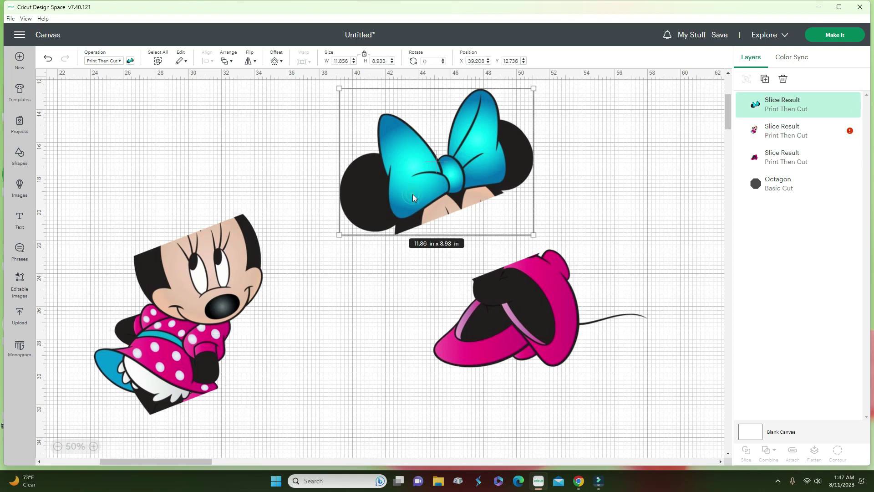
left_click(208, 265)
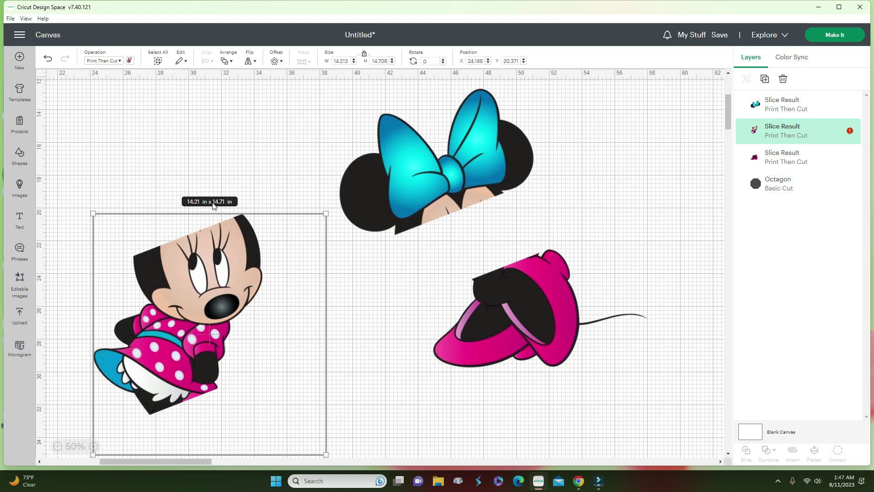
Add a square, enlarge it and place it at about X 23.6, Y 20.1 in so it covers Minnie's body piece
left_click(19, 156)
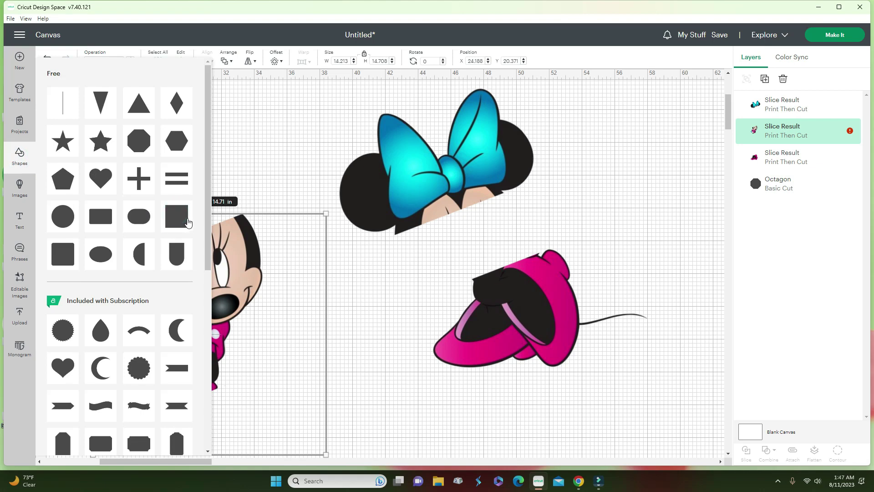
left_click(177, 223)
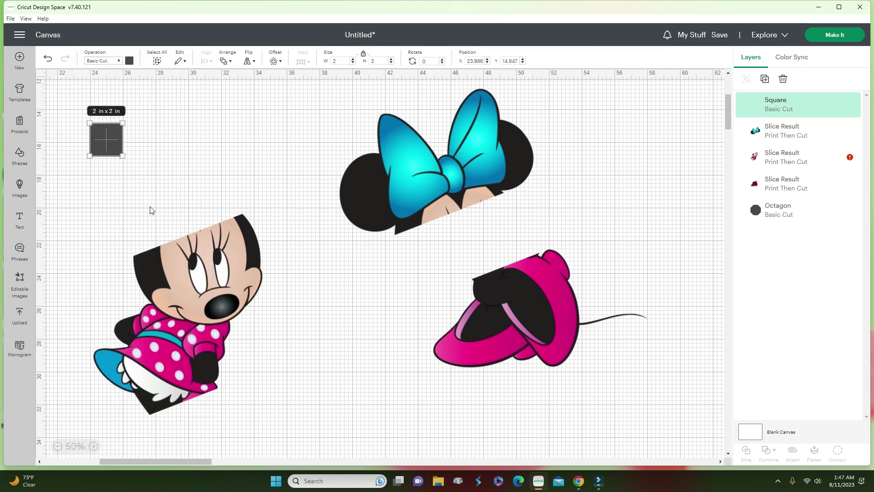
left_click_drag(112, 148, 232, 412)
left_click_drag(242, 326, 214, 342)
Slice the body piece with the square and separate the results, placing the trimmed body at about X 23.2, Y 17.3 in
left_click_drag(130, 128, 239, 374)
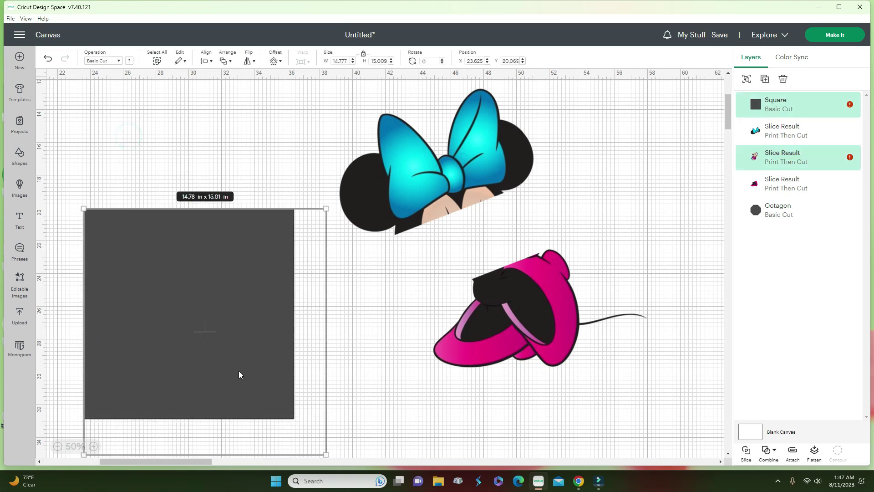
left_click(745, 451)
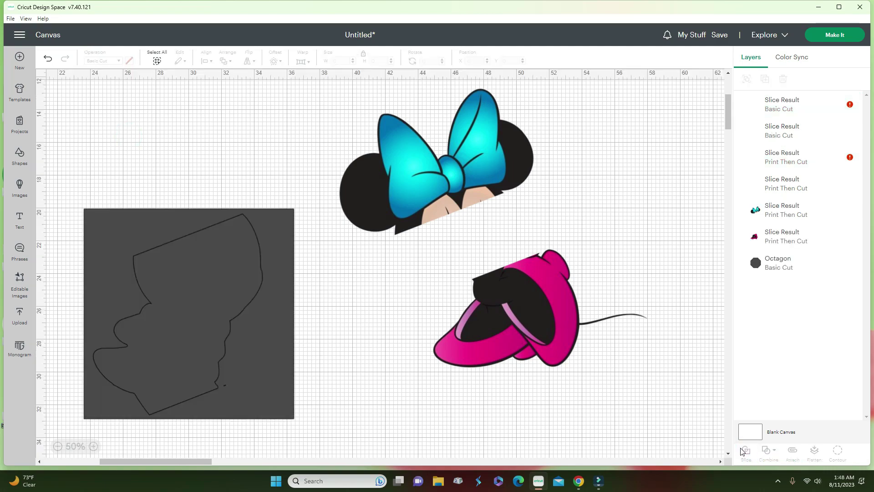
left_click_drag(155, 316, 414, 332)
left_click(151, 306)
left_click_drag(210, 305, 445, 315)
left_click_drag(254, 305, 229, 260)
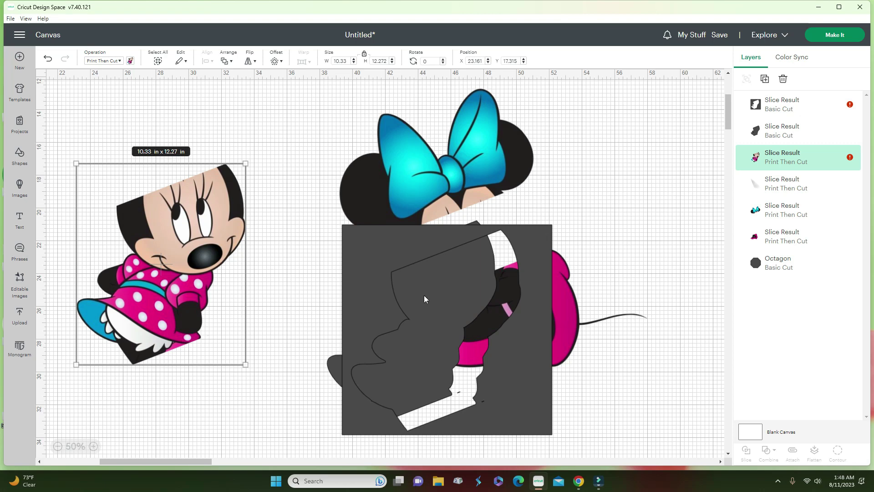
Delete the square remnant and the dark body-shaped piece left over from the slice
left_click_drag(425, 295, 353, 365)
key("Delete")
left_click(401, 346)
key("Delete")
Reassemble Minnie by fitting the bow and ears above the body and the feet below it at about X 33.3, Y 33.2 in
left_click_drag(221, 312, 242, 314)
left_click_drag(135, 278, 264, 369)
left_click_drag(402, 174, 276, 236)
left_click_drag(532, 316, 278, 456)
scroll(367, 357, "down", 5)
left_click_drag(367, 355, 344, 371)
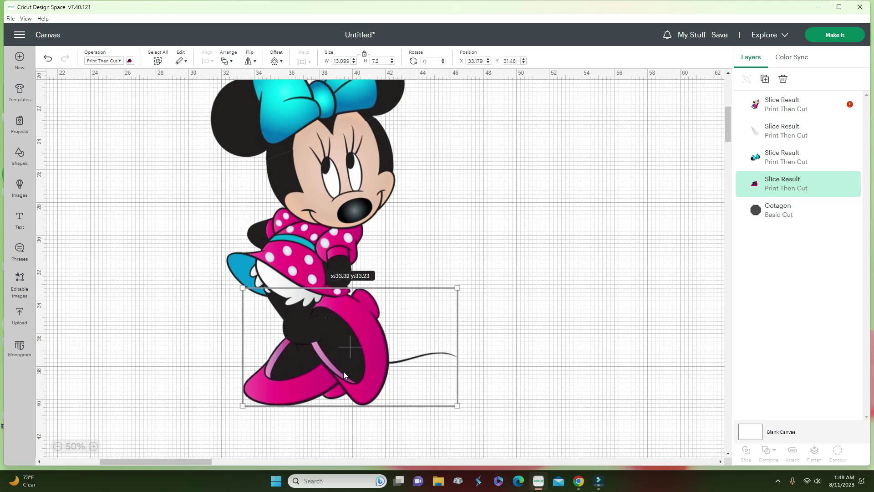
Select all the reassembled Minnie pieces together and delete them, keeping the octagon
left_click(546, 411)
left_click_drag(549, 409, 295, 308)
left_click_drag(314, 167, 323, 217)
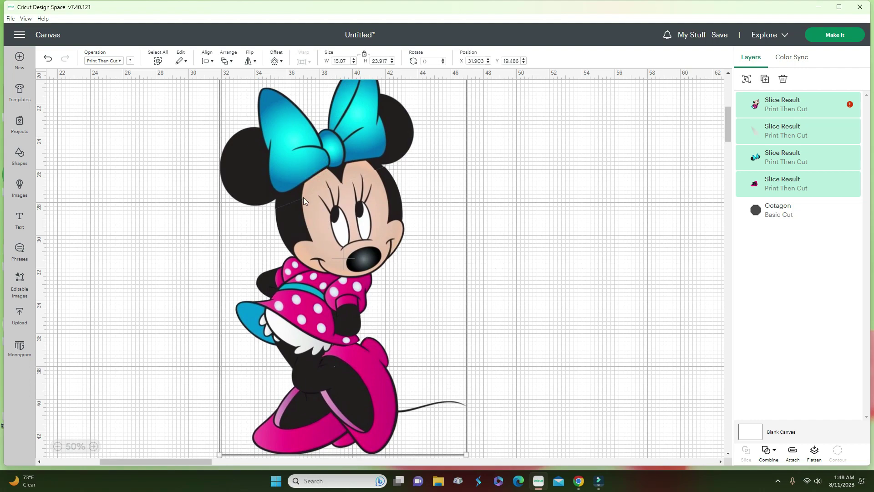
key("Delete")
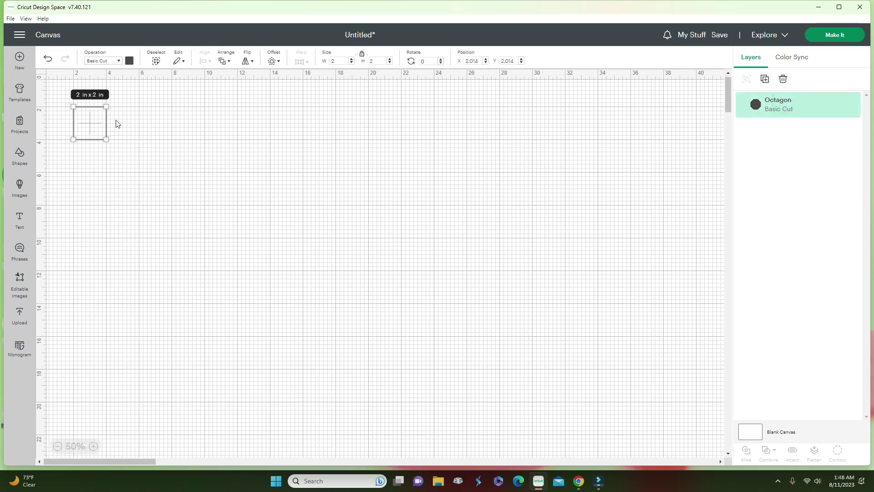
Enlarge the octagon to about 15.94 × 15.94 in, place it at about X 15.5, Y 5.1 in, and add a heart shape
left_click_drag(103, 140, 336, 367)
left_click_drag(218, 243, 449, 296)
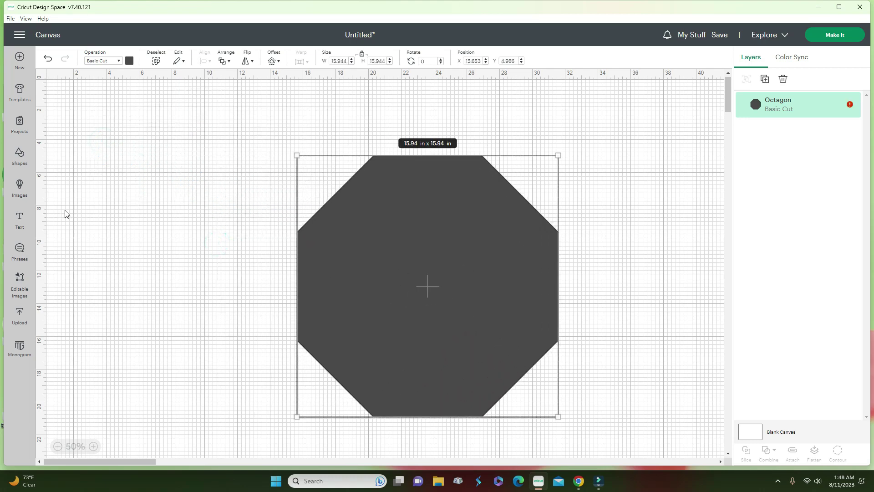
left_click(21, 163)
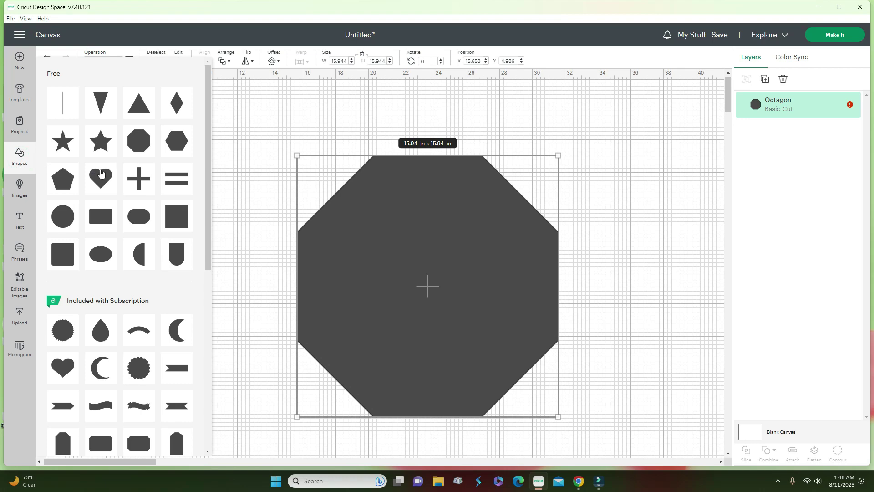
left_click(100, 174)
left_click(474, 240)
left_click_drag(474, 238, 473, 240)
Recolor the octagon purple and the heart red
left_click(129, 63)
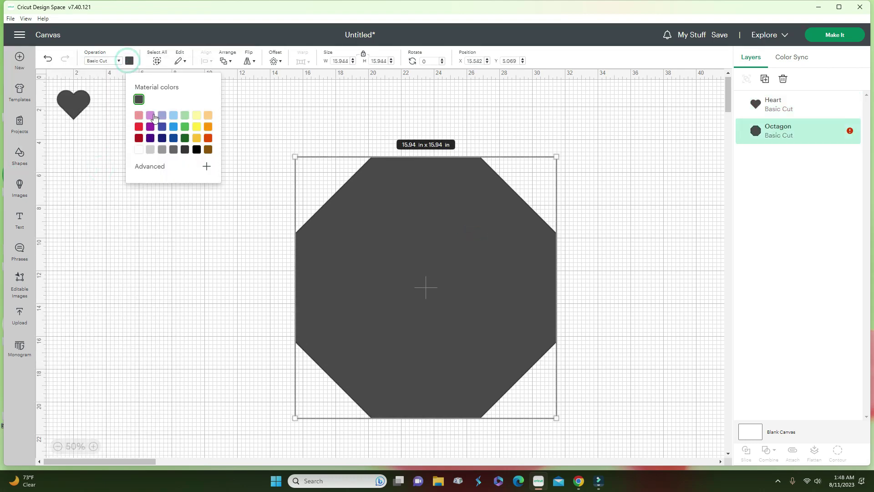
left_click(150, 130)
left_click(158, 221)
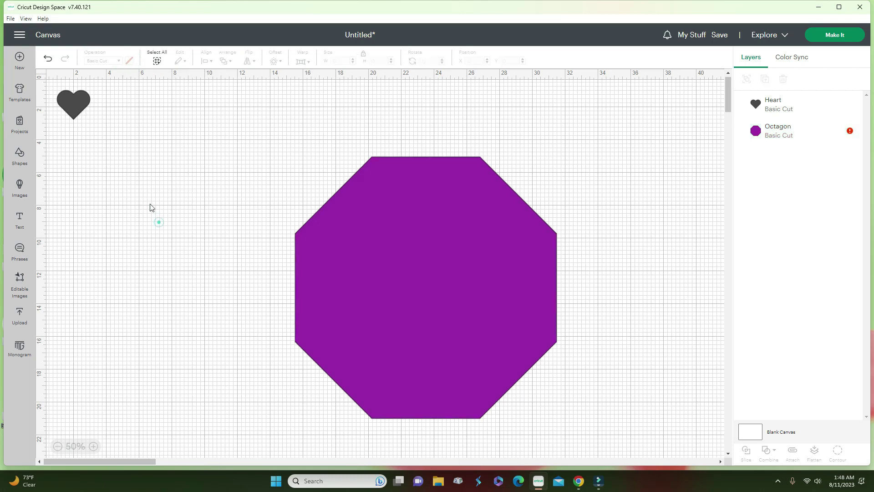
left_click(72, 105)
left_click(130, 61)
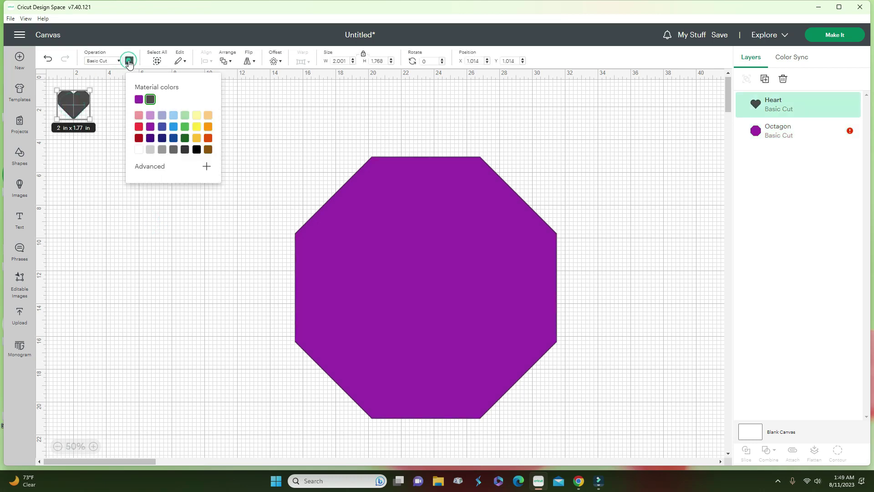
left_click(139, 128)
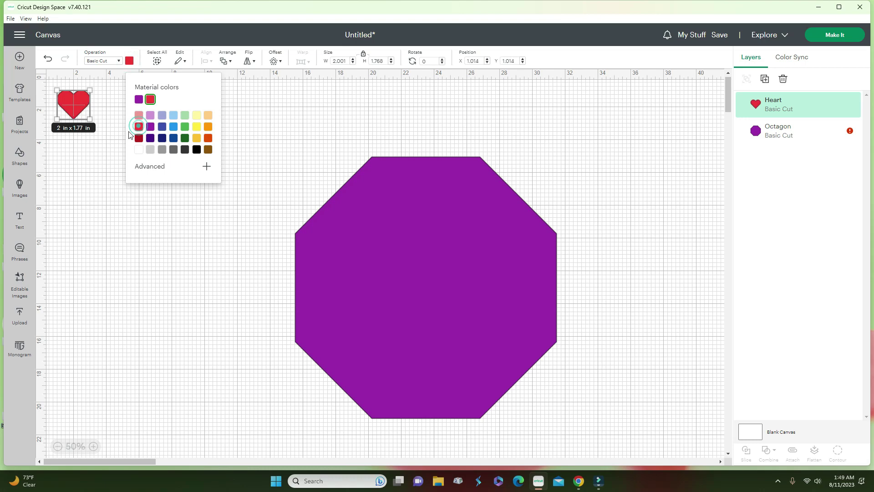
Duplicate the red heart five times
left_click(765, 80)
left_click(765, 80)
left_click(765, 79)
left_click(765, 79)
left_click(764, 79)
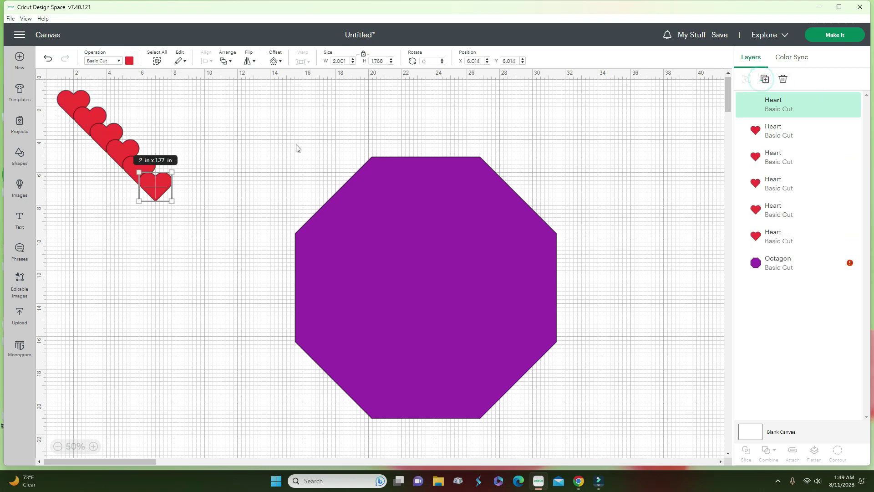
left_click(271, 129)
Spread the six hearts across the octagon: two in the upper part, two lower at the sides, one central and one near the bottom
left_click_drag(149, 186, 367, 219)
left_click_drag(140, 165, 359, 310)
left_click_drag(122, 151, 482, 222)
left_click_drag(113, 138, 491, 319)
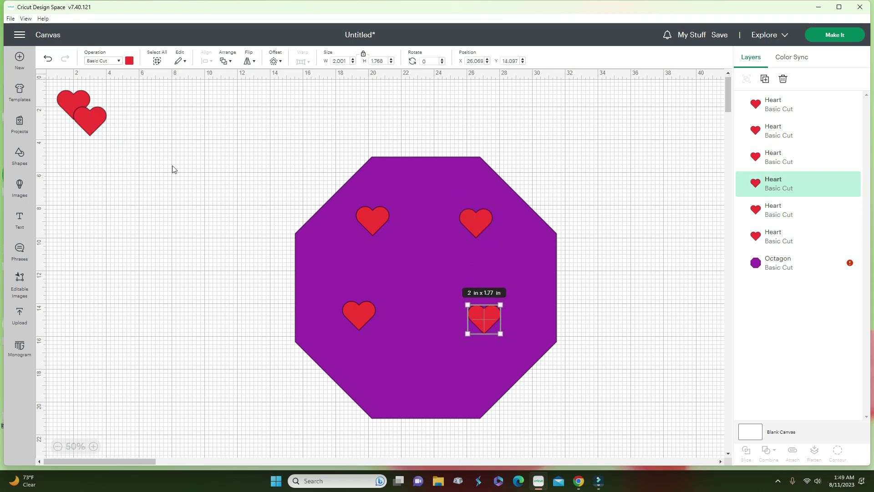
left_click_drag(93, 118, 430, 277)
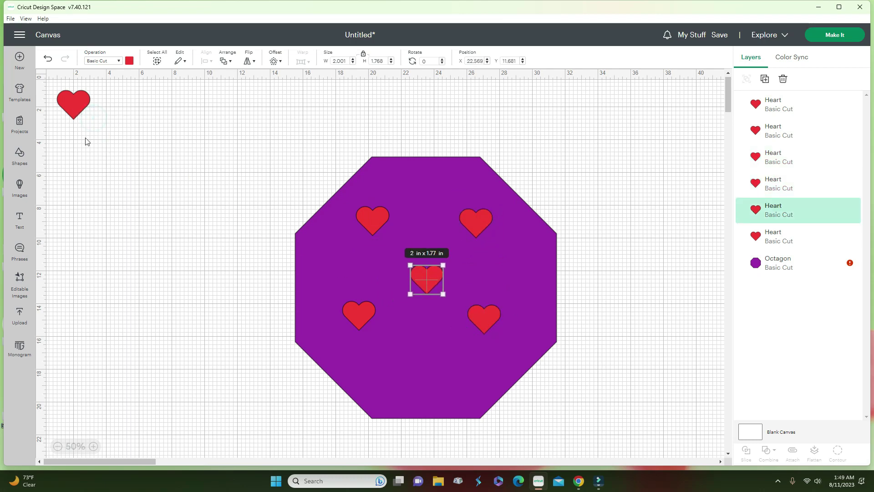
left_click_drag(78, 96, 431, 364)
Select the octagon and all six hearts together to check whether Slice is available
left_click(621, 354)
left_click_drag(244, 117, 670, 440)
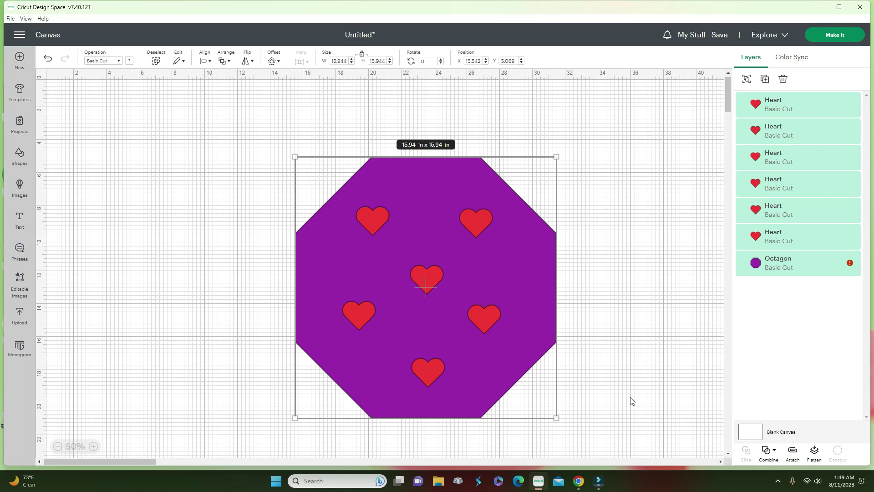
left_click(607, 307)
Move the octagon aside with one heart on it, select the pair to check Slice, and move both back under the other hearts
left_click_drag(535, 300, 152, 272)
left_click_drag(365, 313, 173, 258)
left_click_drag(122, 87, 197, 409)
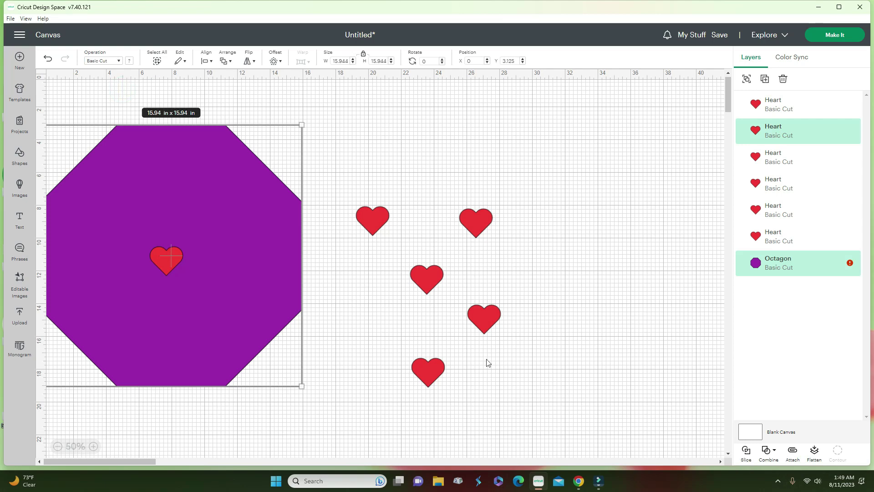
left_click_drag(162, 260, 473, 310)
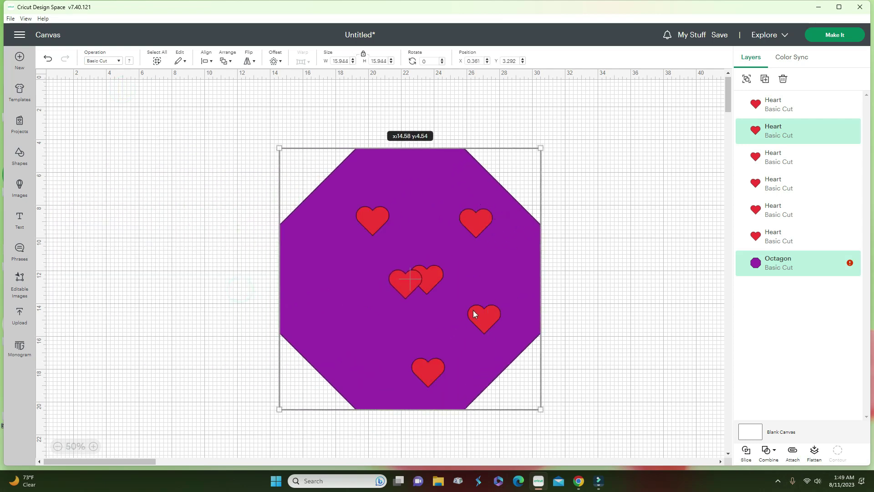
left_click(603, 306)
Move the off-center heart to about X 17.8 in and move the octagon clear of all six hearts
left_click(403, 287)
left_click_drag(403, 292, 348, 306)
left_click_drag(517, 316, 250, 314)
Select the six red hearts and weld them into a single layer
left_click_drag(578, 395, 386, 201)
left_click(421, 146)
left_click_drag(350, 159, 586, 445)
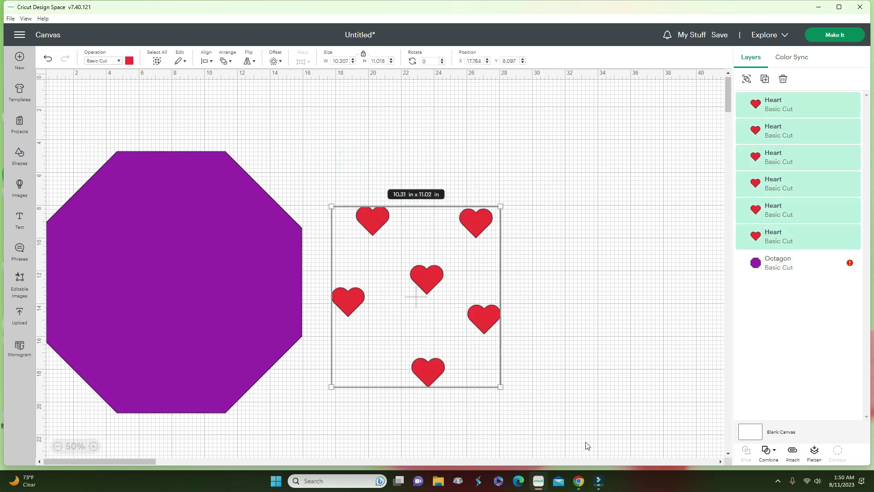
left_click(769, 450)
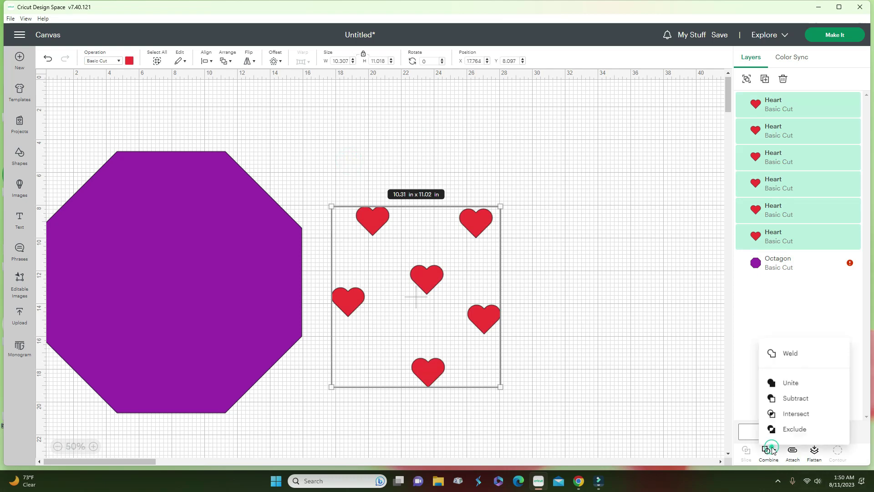
left_click(782, 352)
Move the octagon to about X 6.9, Y 5.4 in and place the welded hearts on it at about X 9.6, Y 8.2 in
left_click_drag(527, 340, 508, 311)
left_click_drag(228, 295, 339, 312)
left_click_drag(494, 314, 298, 274)
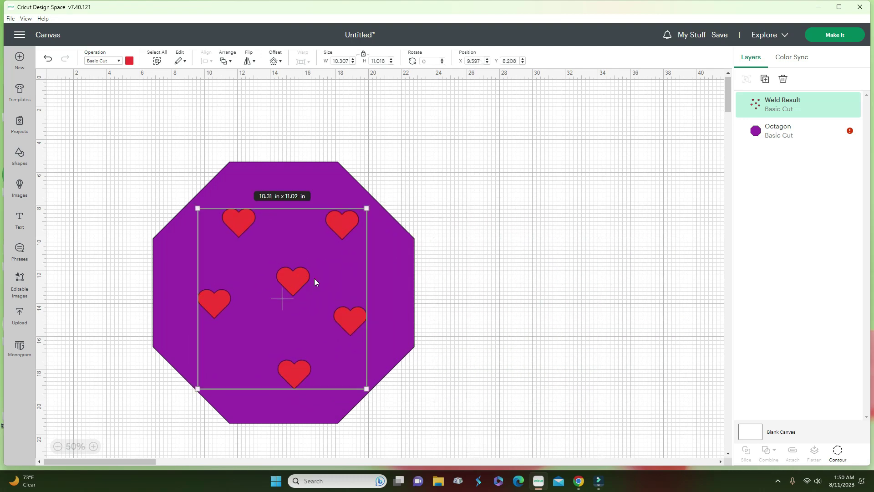
Select the welded hearts and the octagon and slice them
left_click(484, 305)
left_click_drag(539, 390, 340, 408)
left_click_drag(243, 320, 118, 132)
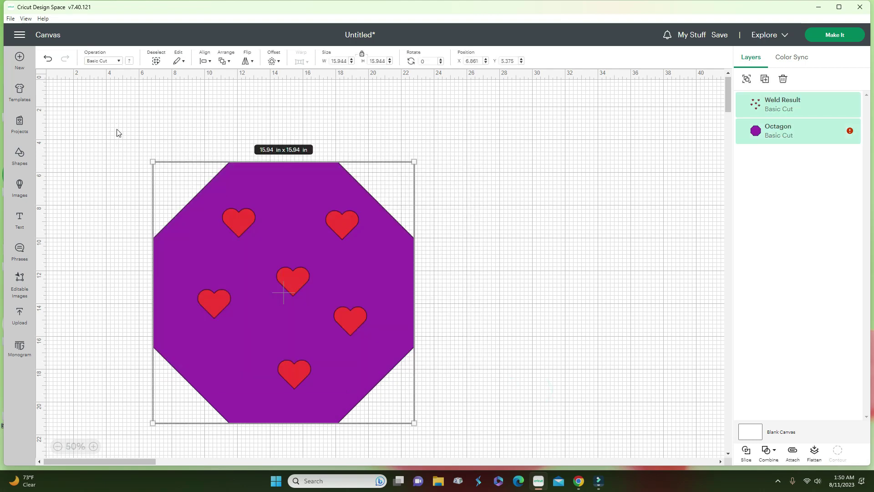
left_click(746, 451)
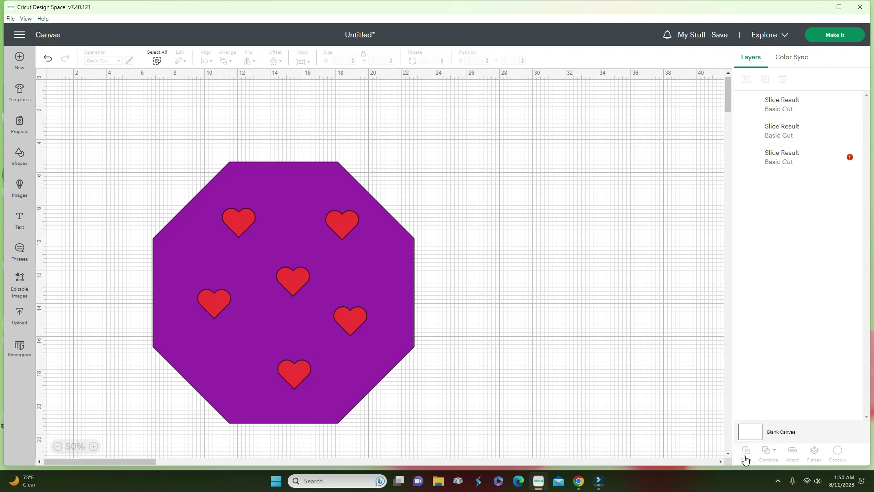
Separate the slice results, placing the red hearts at about X 23.8, Y 2.8 in and the purple hearts at about X 23.9, Y 13.3 in
left_click_drag(349, 291, 642, 250)
left_click_drag(286, 294, 572, 411)
left_click_drag(312, 258, 336, 312)
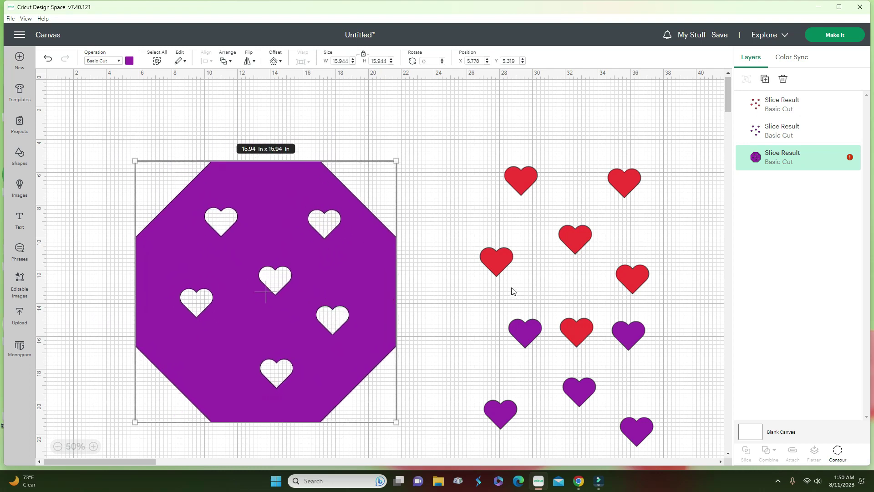
left_click_drag(494, 263, 445, 214)
left_click_drag(511, 320, 460, 284)
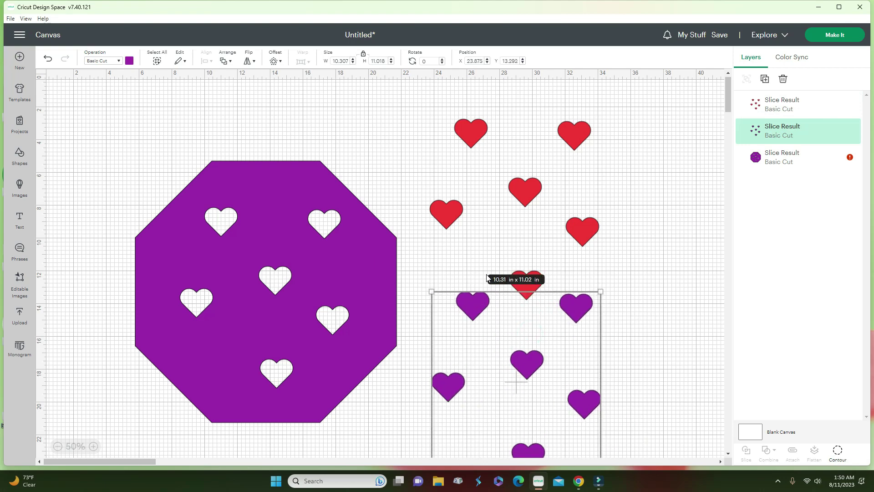
Delete the purple hearts, the red hearts and the octagon with heart cutouts
key("Delete")
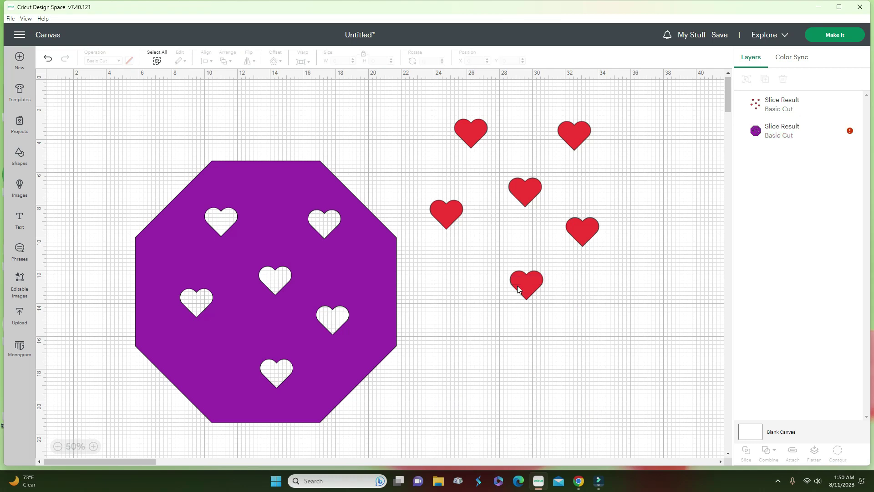
left_click(521, 284)
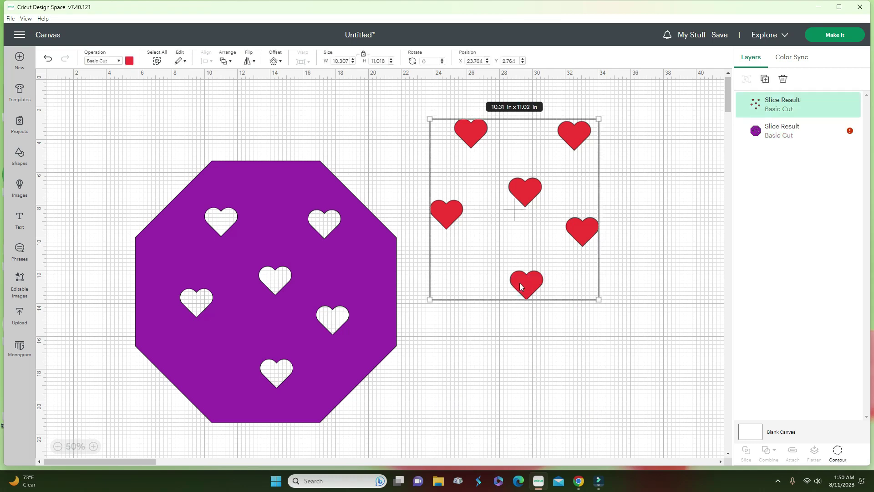
key("Delete")
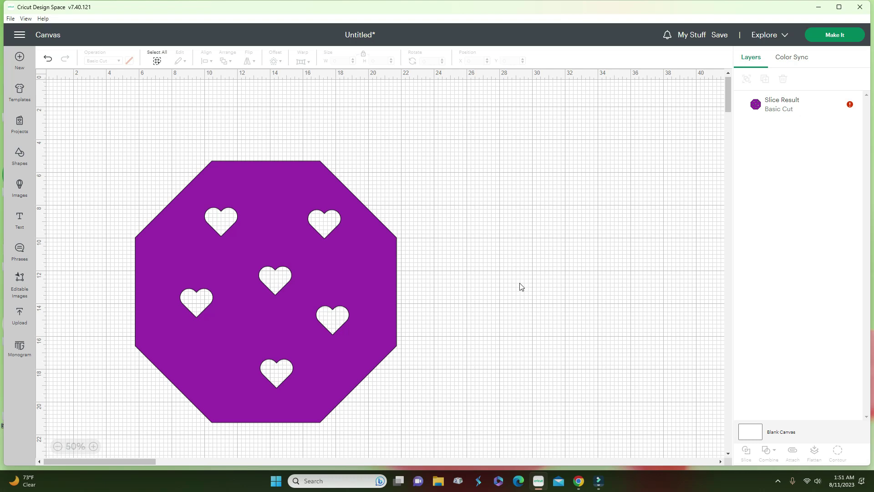
left_click(346, 289)
key("Delete")
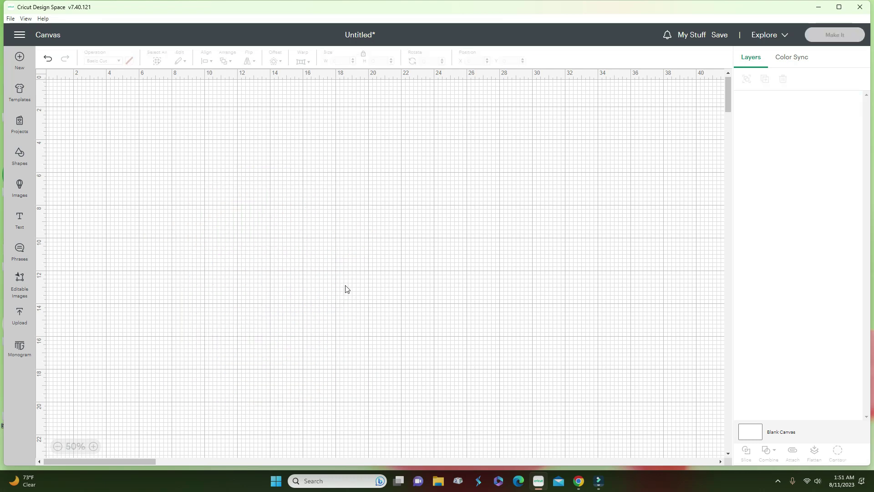